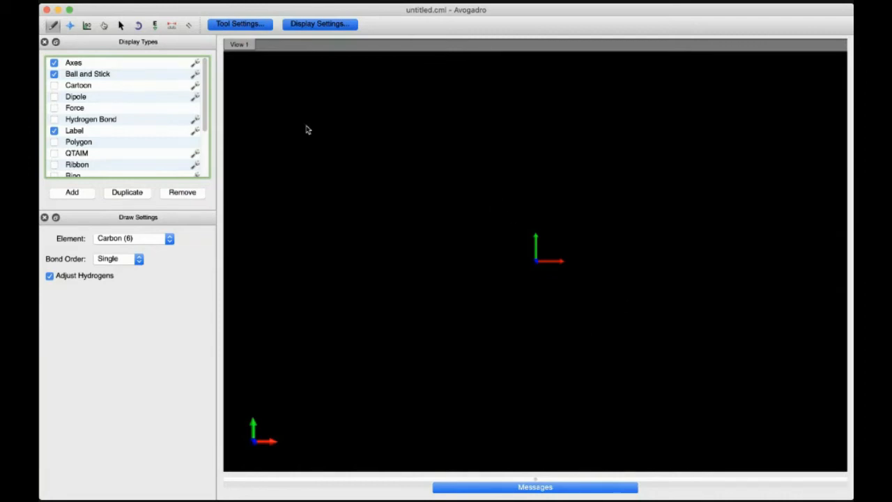
scroll(200, 117, "down", 2)
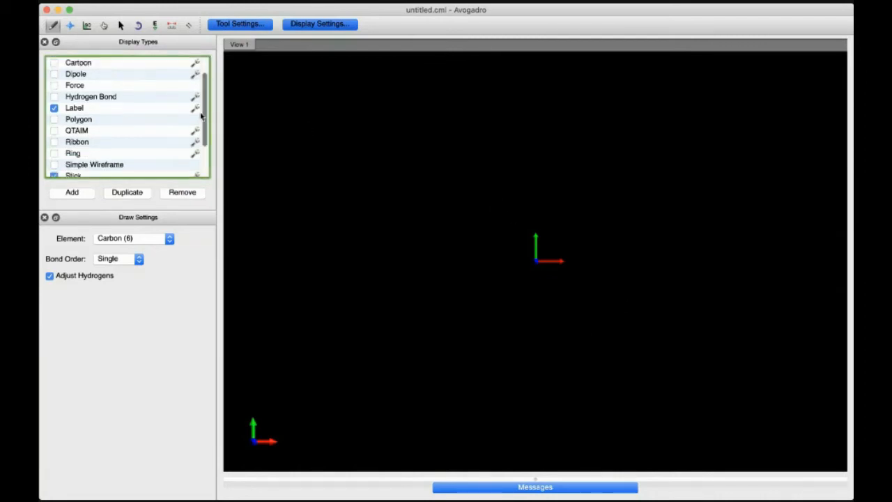
left_click_drag(200, 116, 228, 96)
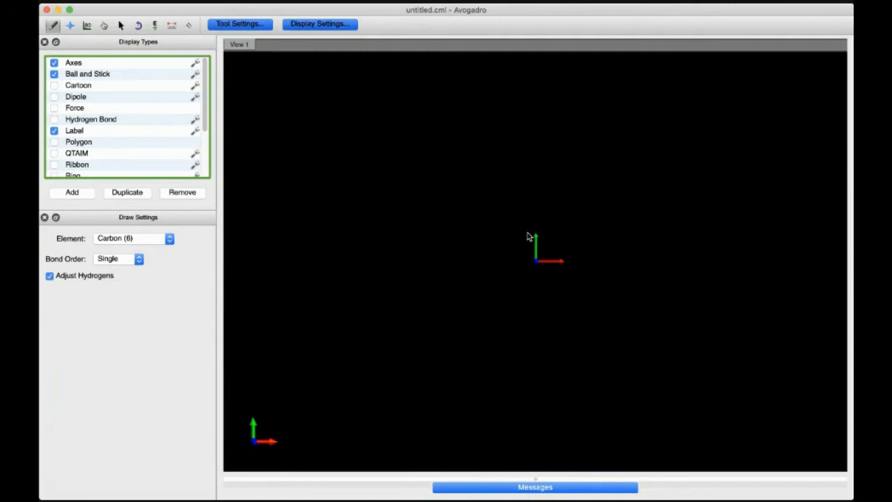
- Choose vanadium as the drawing element from the full periodic table and place one atom near the origin
left_click(170, 240)
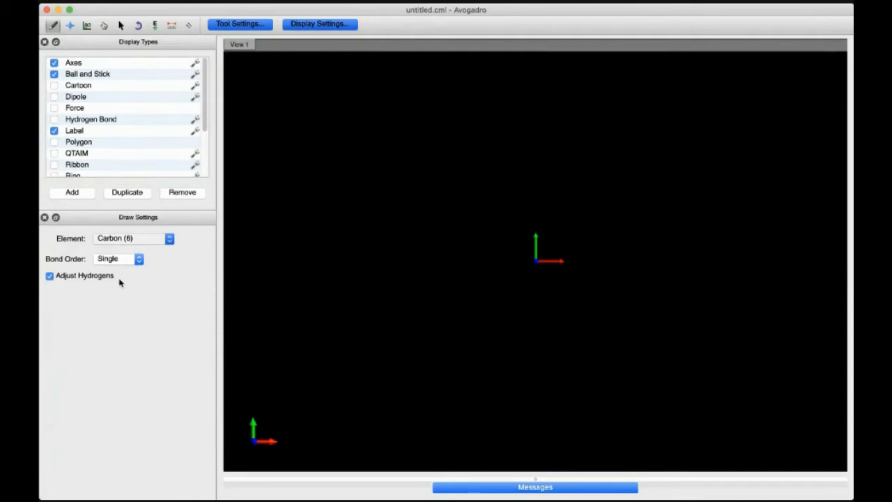
left_click(110, 308)
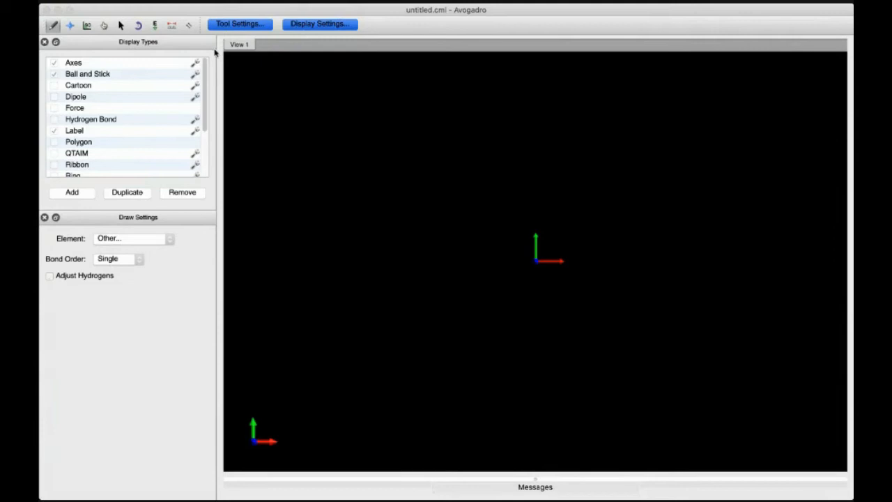
left_click(114, 115)
left_click(526, 253)
- Switch the drawing element to Oxygen and bond four oxygens to the vanadium atom in a square planar arrangement
left_click(133, 324)
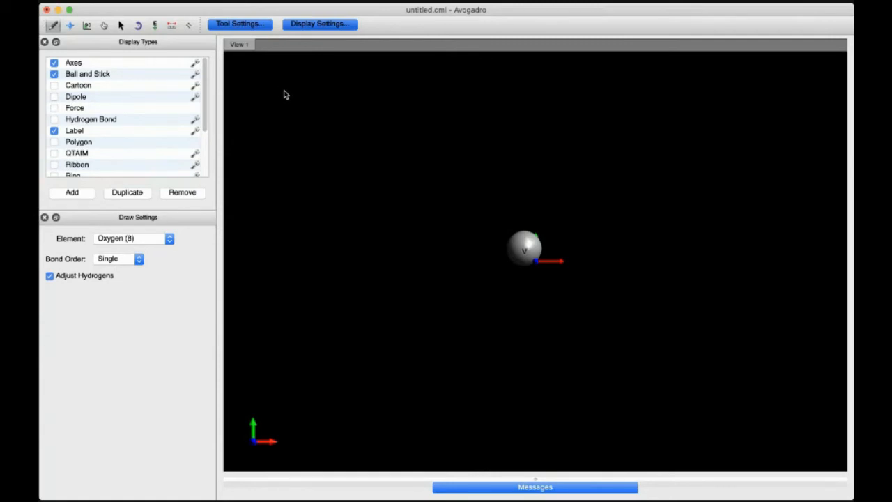
left_click(526, 254)
left_click_drag(532, 255, 574, 253)
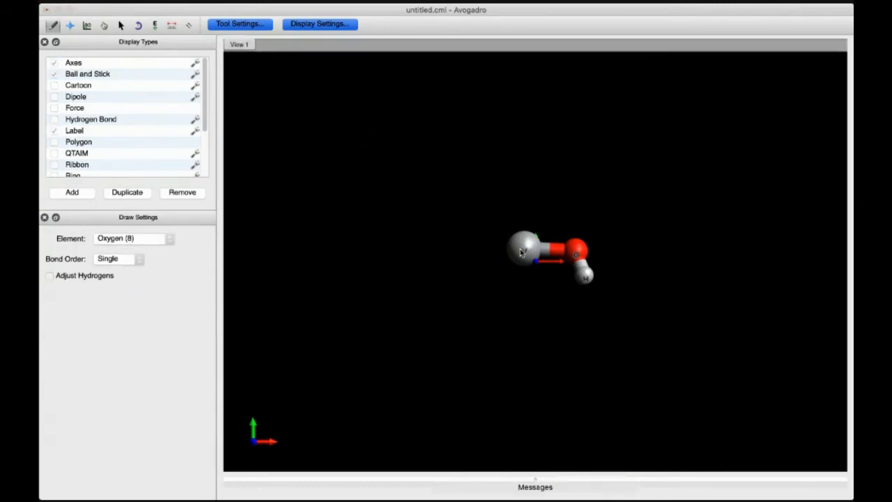
left_click_drag(521, 253, 479, 251)
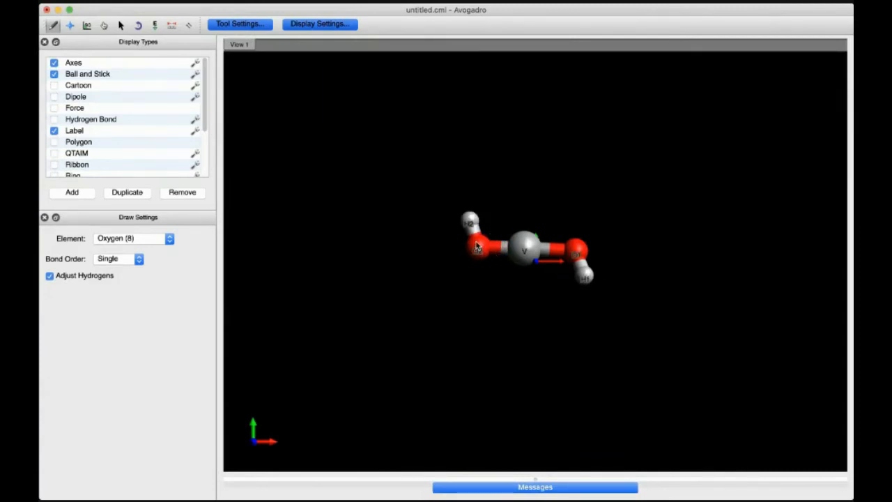
left_click_drag(525, 251, 525, 204)
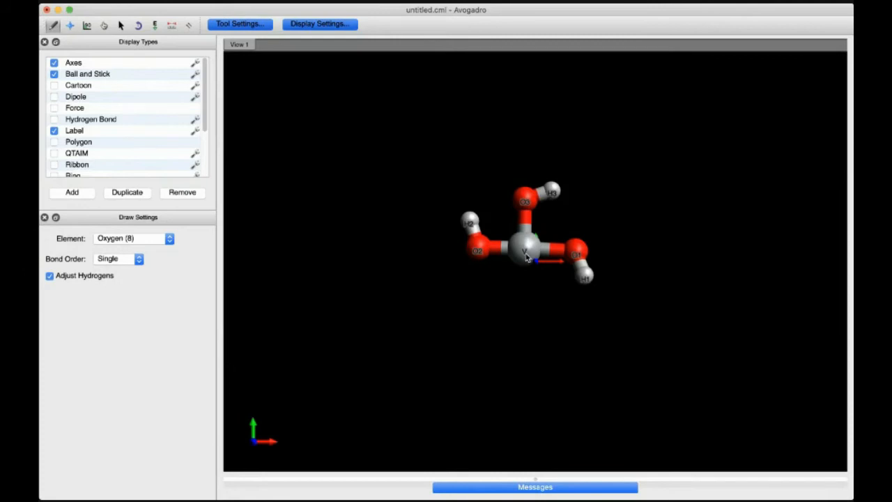
left_click_drag(527, 258, 525, 300)
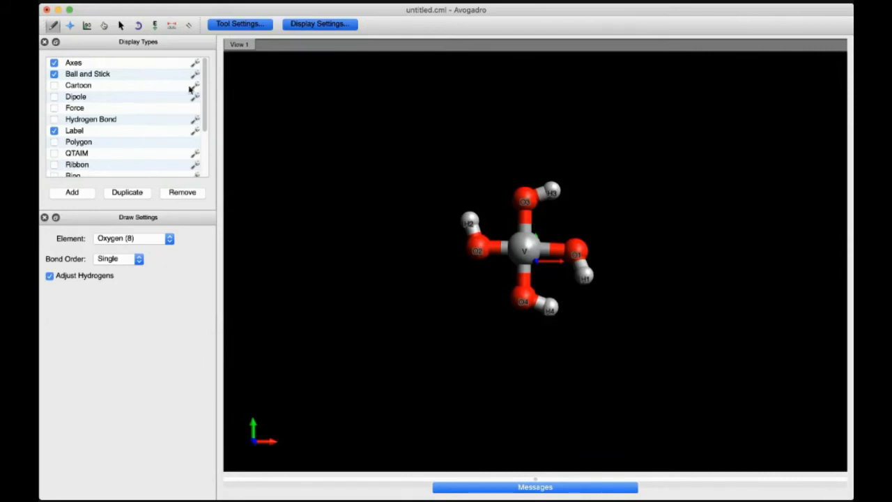
- Bond two more oxygens to the vanadium atom, one above and one below the plane of the existing four
left_click(69, 26)
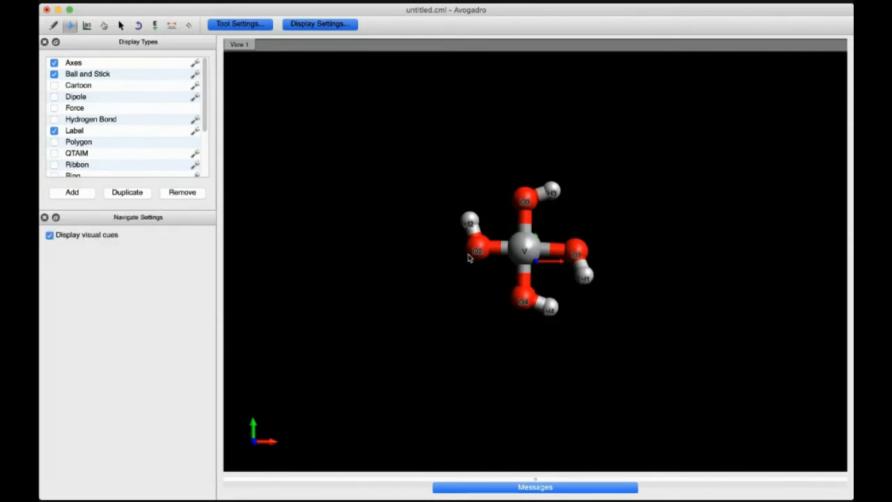
left_click_drag(508, 292, 588, 168)
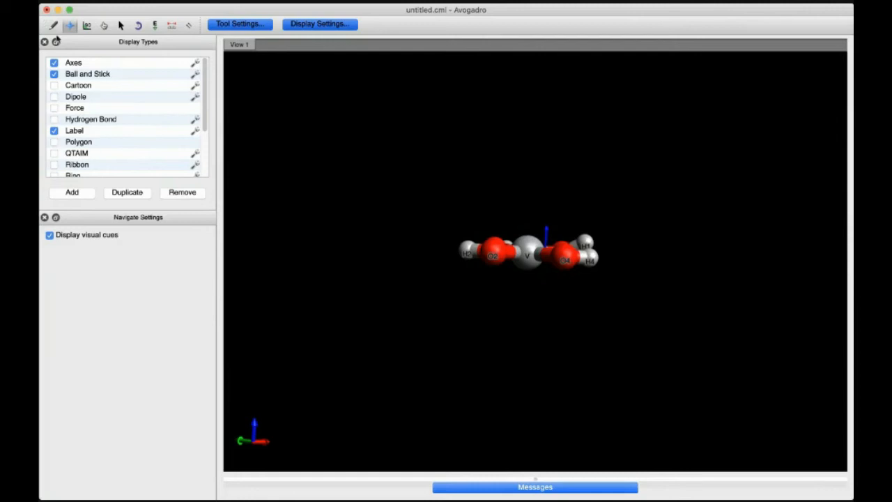
left_click(53, 25)
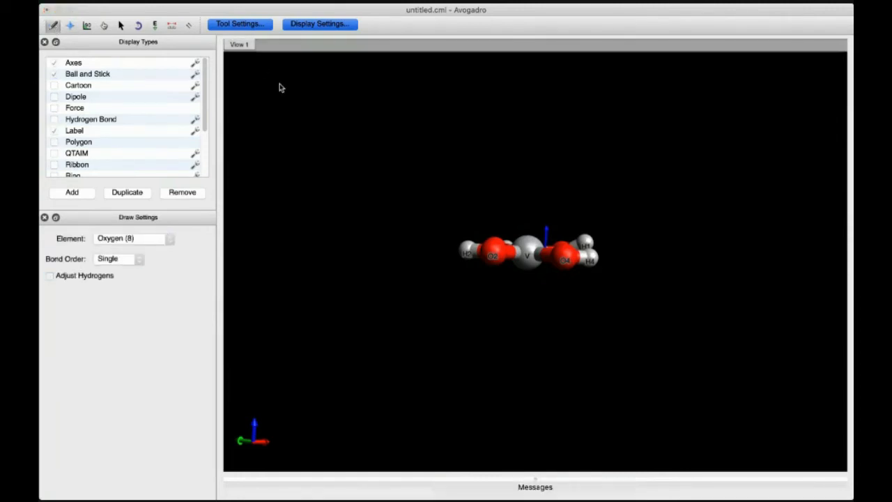
left_click_drag(530, 256, 530, 210)
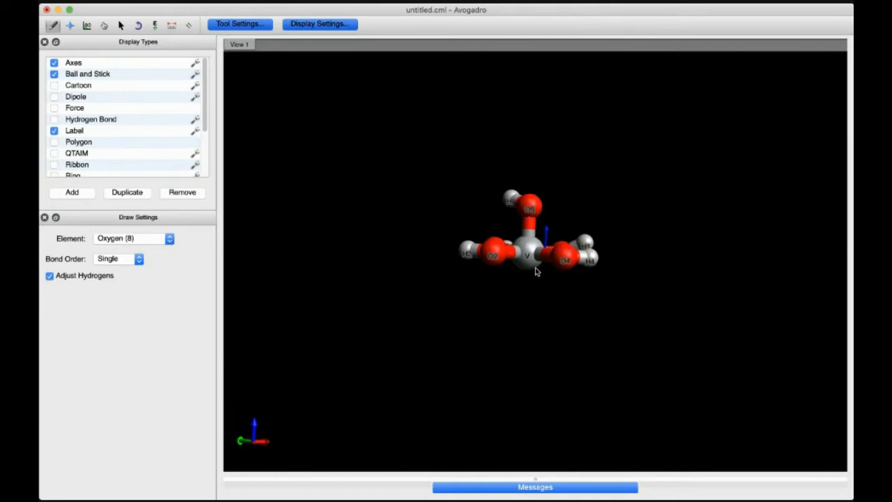
left_click_drag(528, 261, 524, 303)
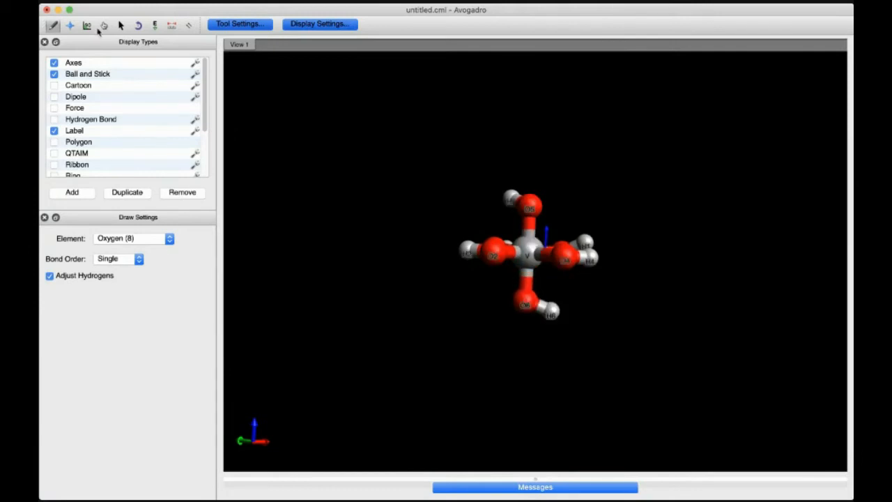
- Set the drawing element to Hydrogen and turn off automatic hydrogen adjustment
left_click(72, 26)
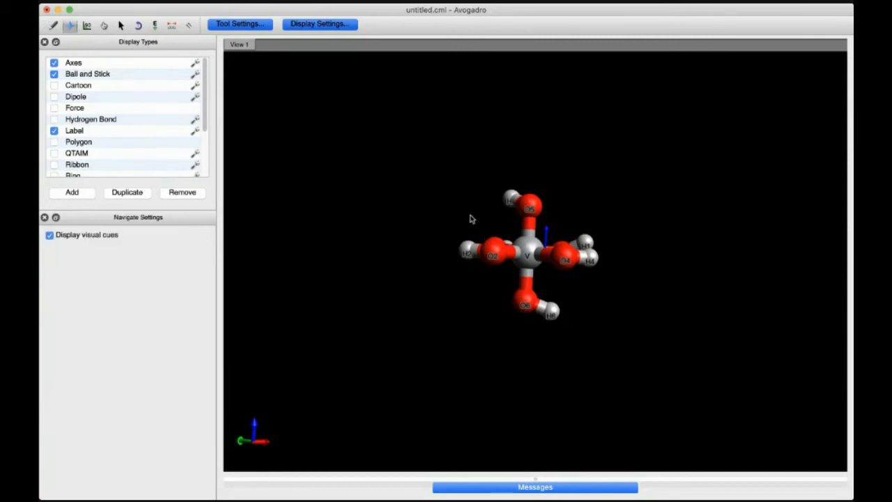
left_click_drag(467, 203, 478, 398)
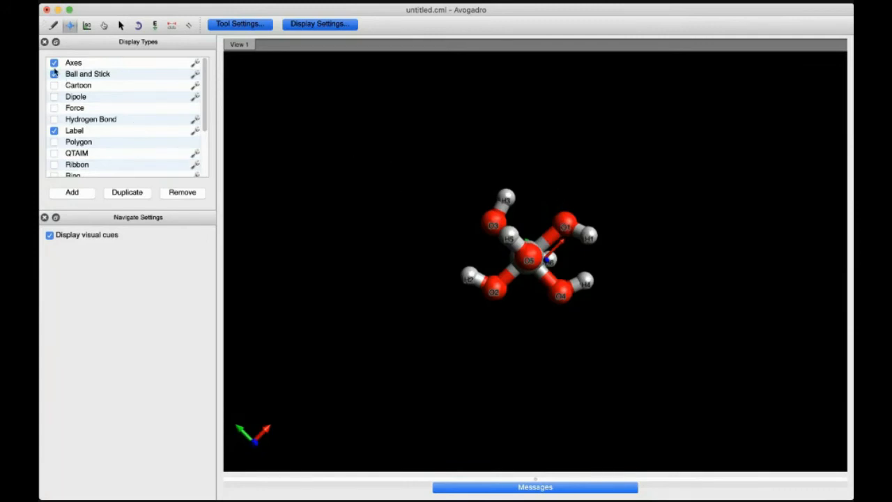
left_click(54, 26)
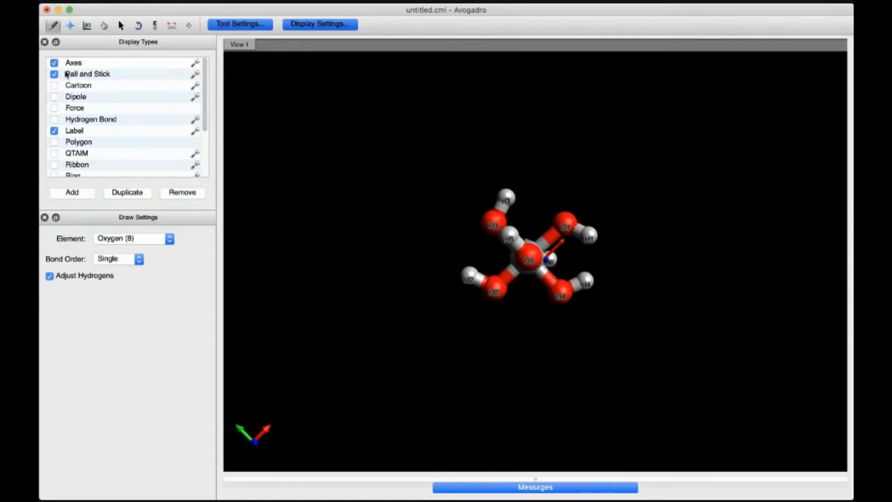
key("h")
key("super+Tab")
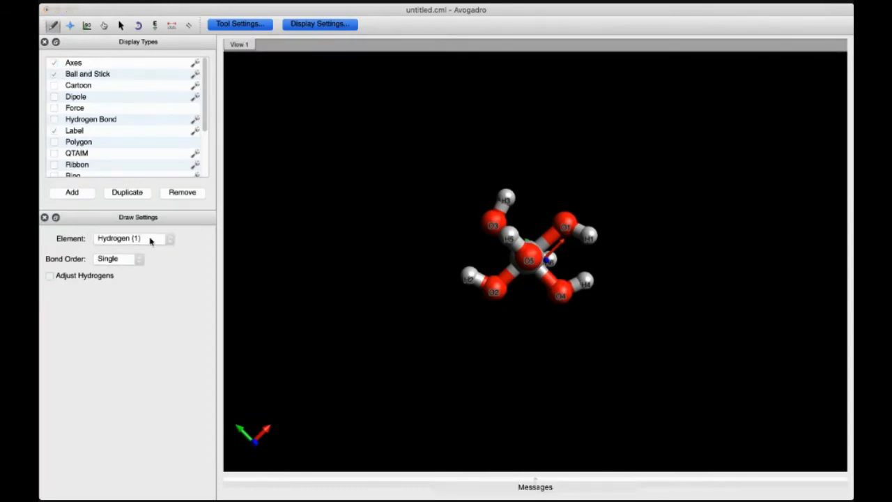
left_click(104, 292)
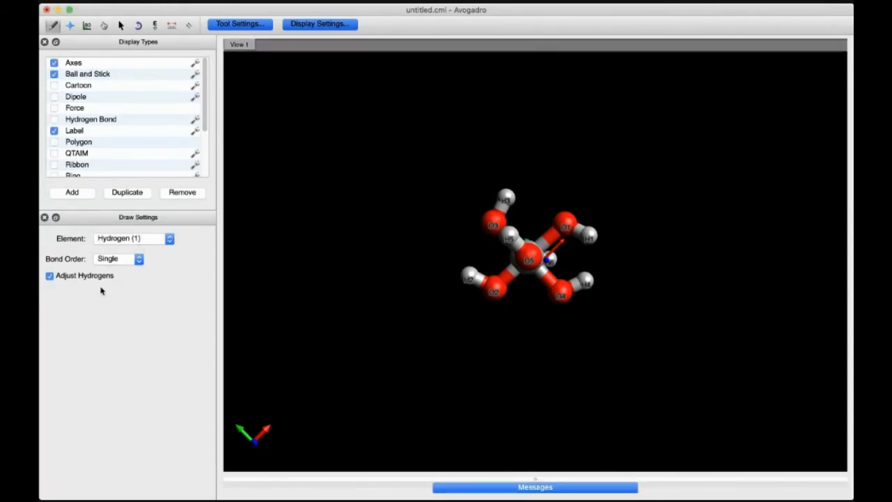
left_click(50, 277)
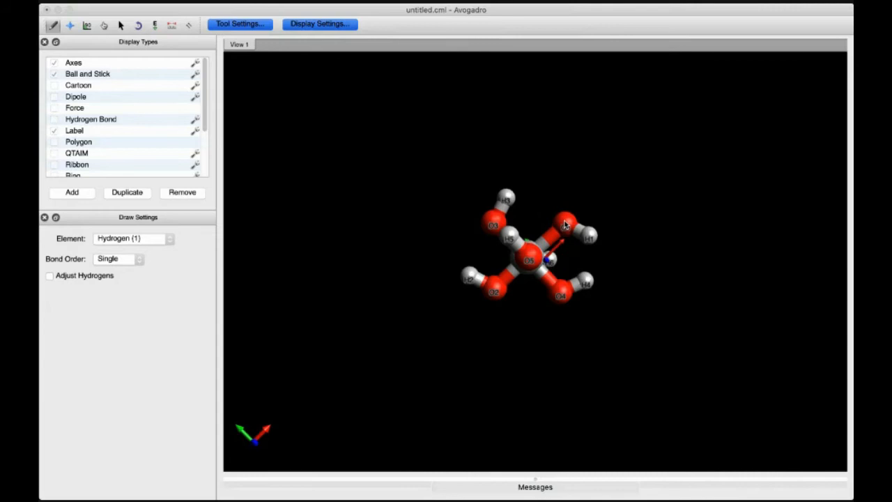
- Bond a second hydrogen to each of the four equatorial oxygens, O1, O4, O3 and O2
left_click_drag(566, 224, 562, 201)
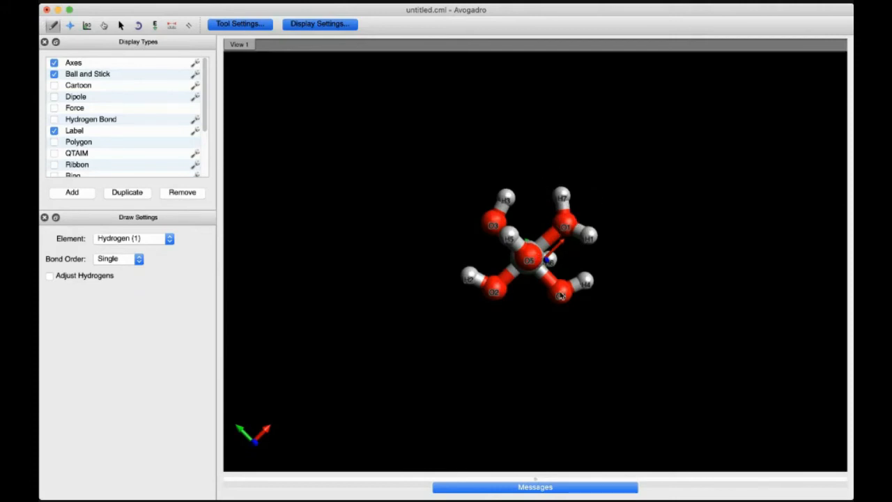
mouse_move(562, 296)
left_mouse_down()
mouse_move(575, 304)
mouse_move(551, 315)
left_mouse_up()
left_click_drag(491, 226, 472, 235)
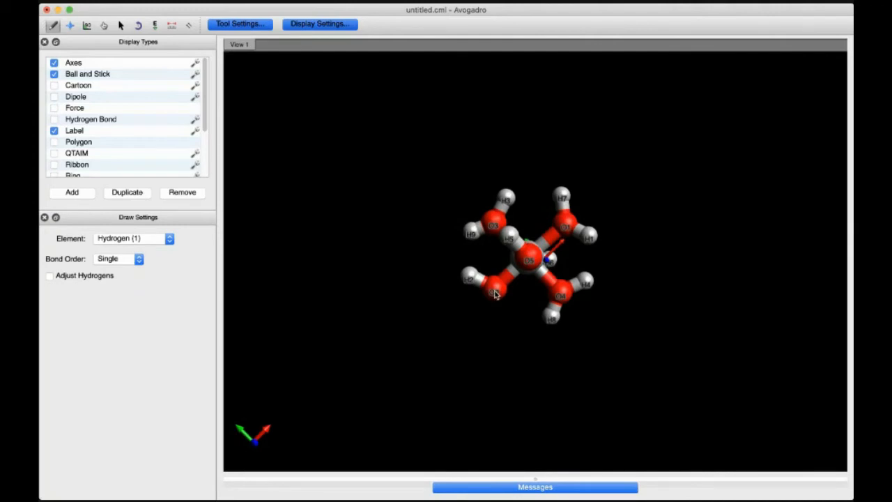
left_click_drag(495, 295, 498, 315)
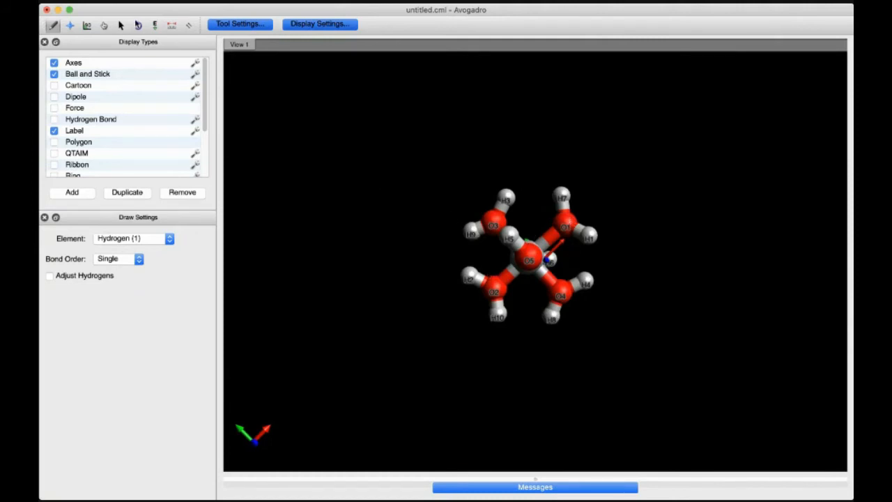
- Bond a second hydrogen to each of the two axial oxygens, O5 and O6, to complete the water ligands
key("F9")
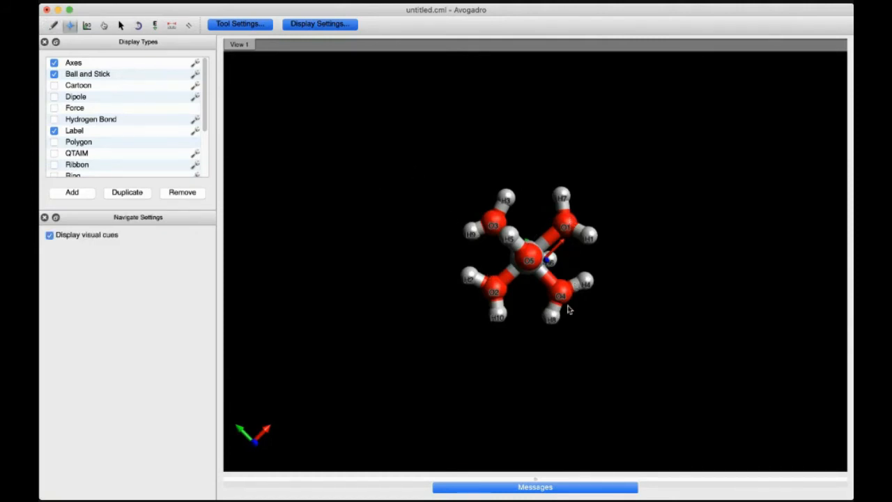
left_click_drag(536, 336, 630, 201)
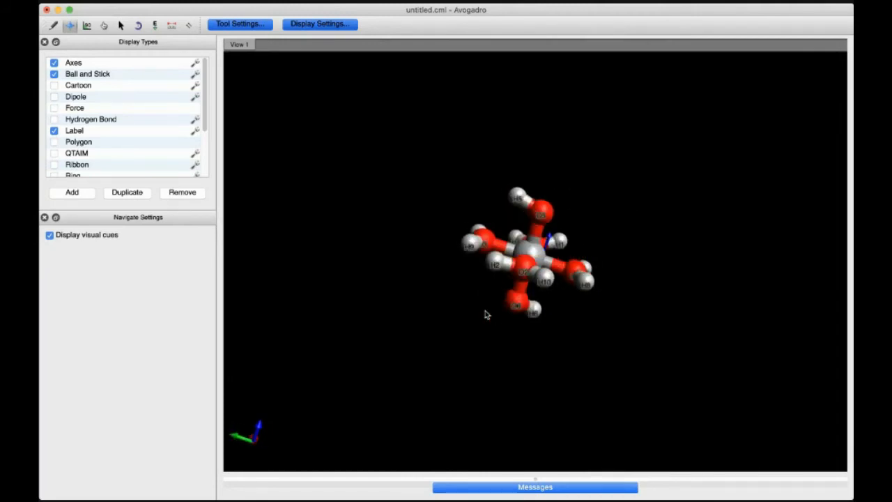
mouse_move(485, 315)
left_mouse_down()
mouse_move(488, 273)
mouse_move(524, 290)
mouse_move(494, 301)
left_mouse_up()
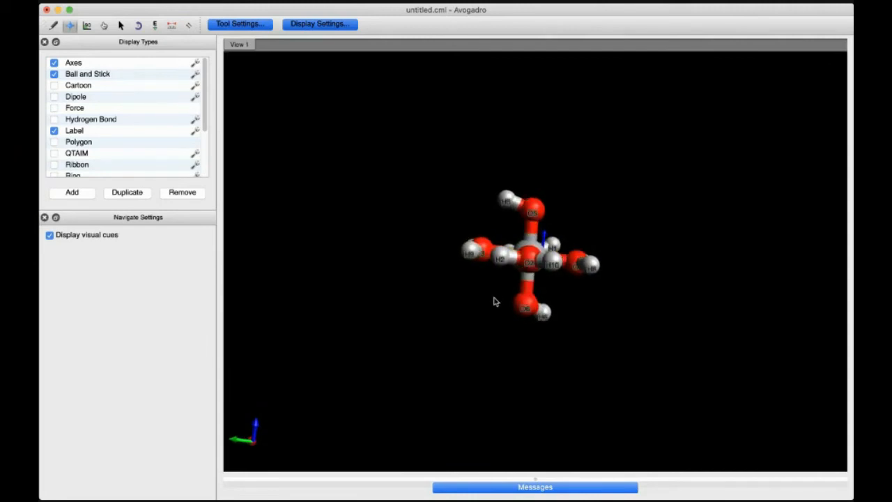
left_click(53, 27)
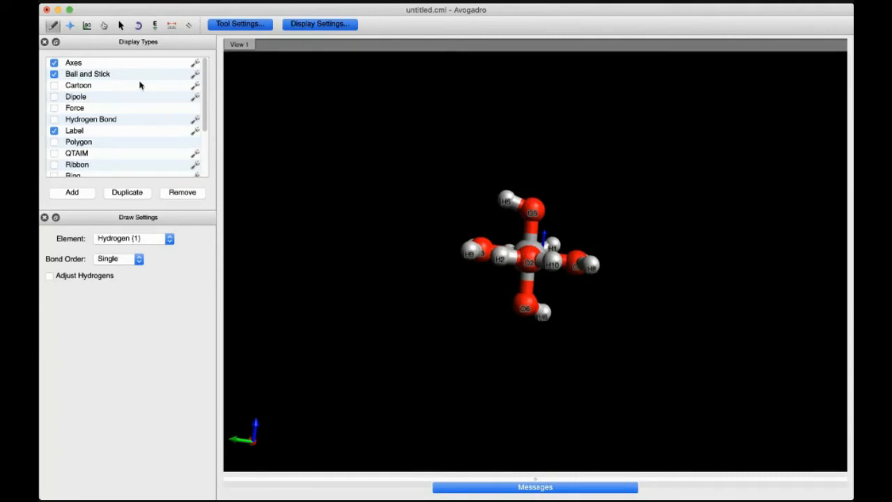
left_click(534, 210)
left_click_drag(535, 211, 558, 202)
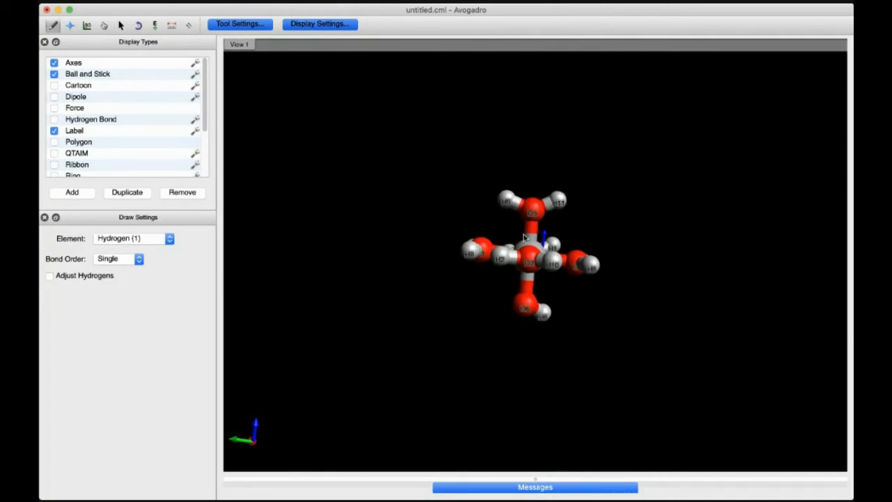
left_click(70, 26)
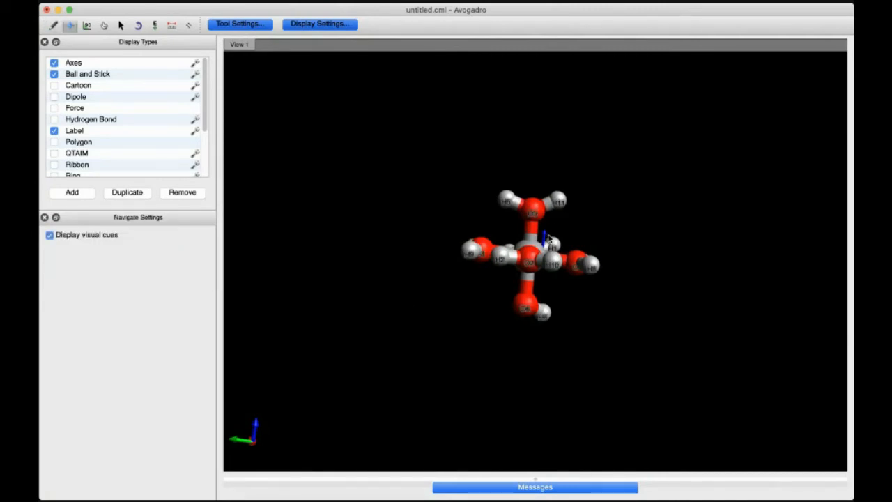
left_click_drag(556, 289, 467, 279)
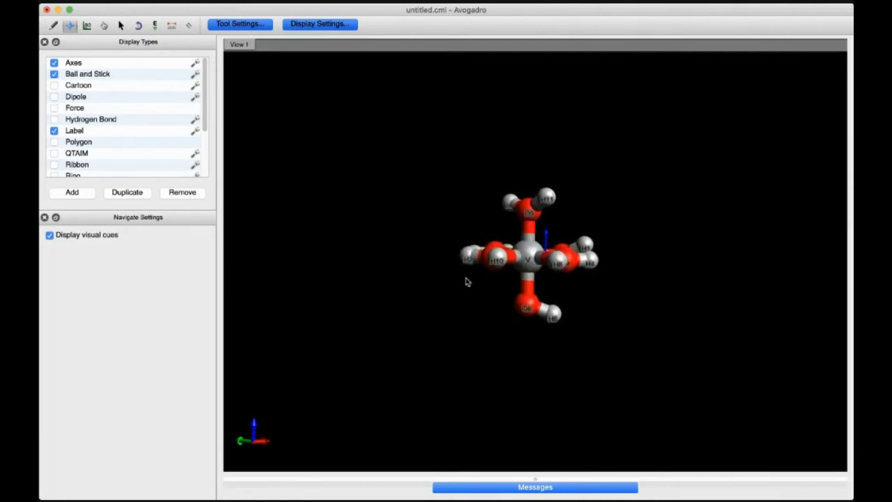
left_click(53, 25)
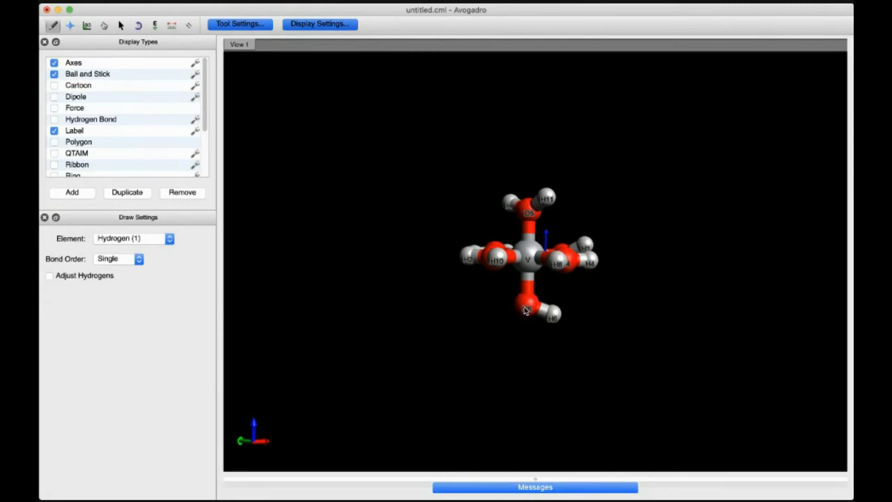
left_click_drag(527, 310, 503, 317)
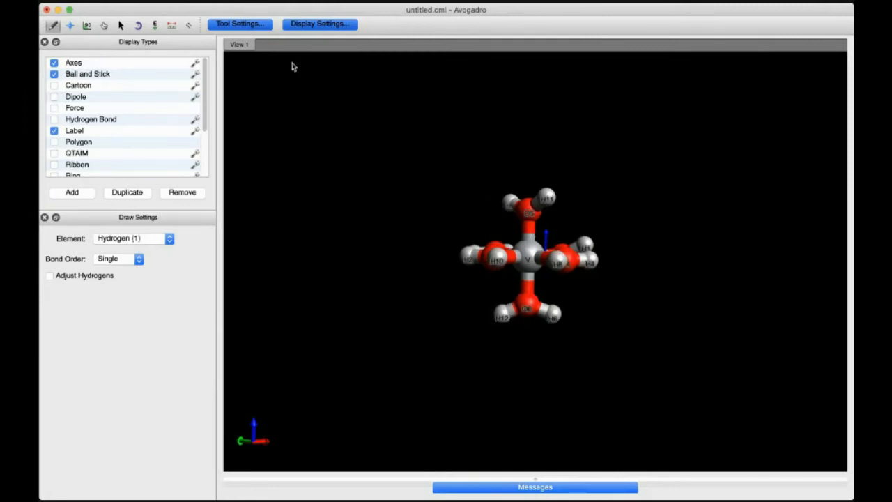
- Examine the octahedral vanadium complex with its six water ligands from several angles and at closer range
left_click(71, 26)
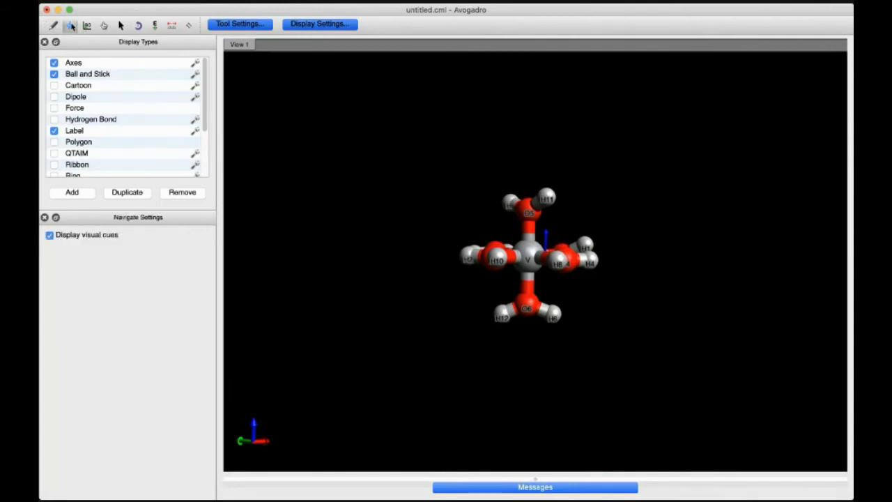
left_click_drag(464, 208, 520, 411)
left_click_drag(517, 347, 496, 208)
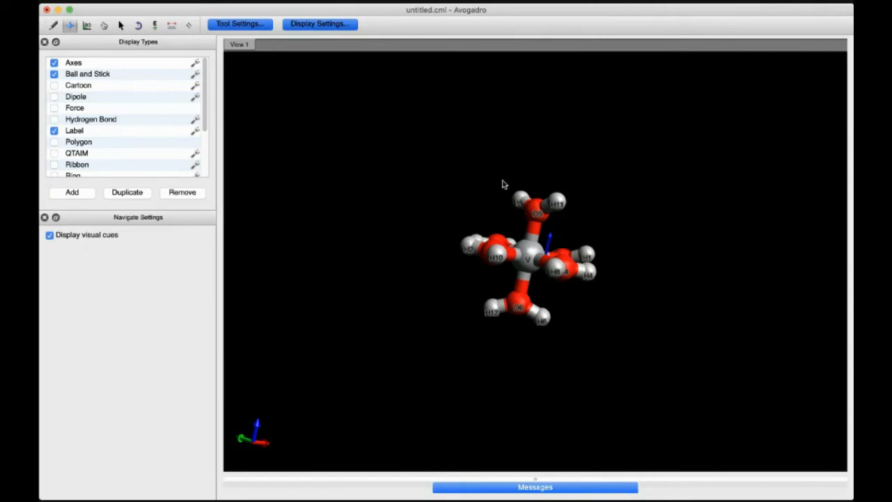
scroll(530, 227, "up", 4)
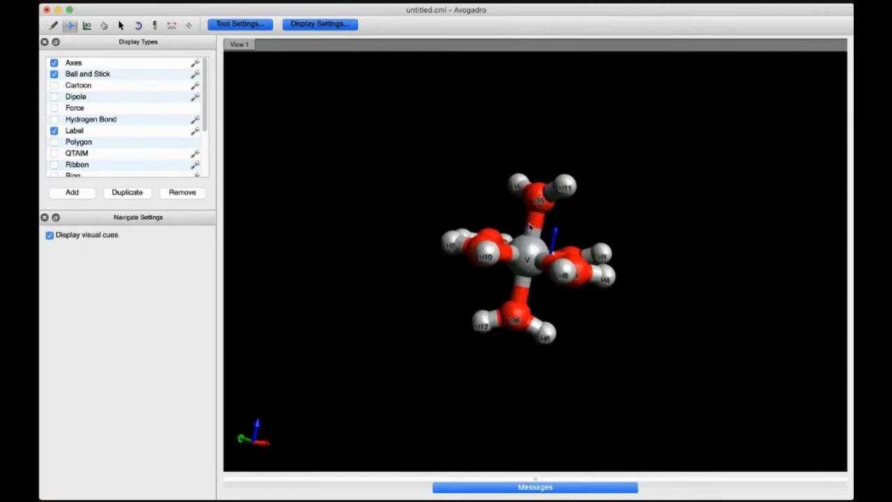
- Measure the bond distances from vanadium to equatorial oxygens O3 and O1
left_click_drag(465, 184, 448, 227)
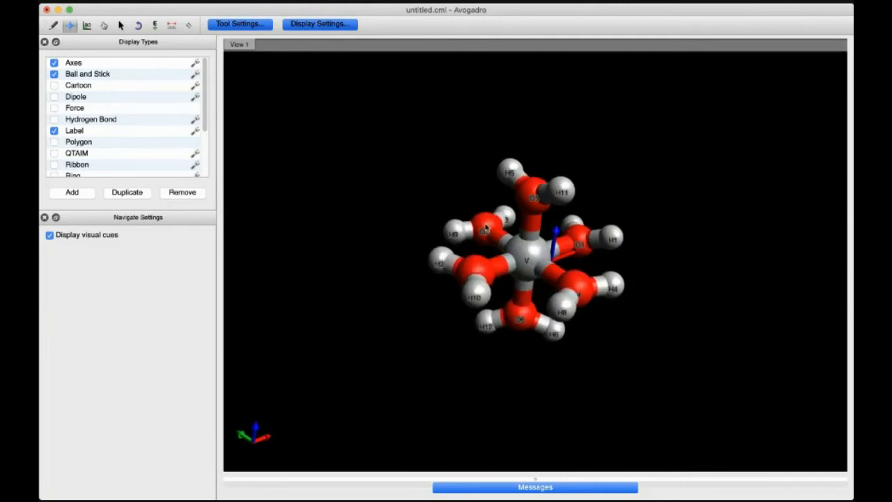
left_click(172, 27)
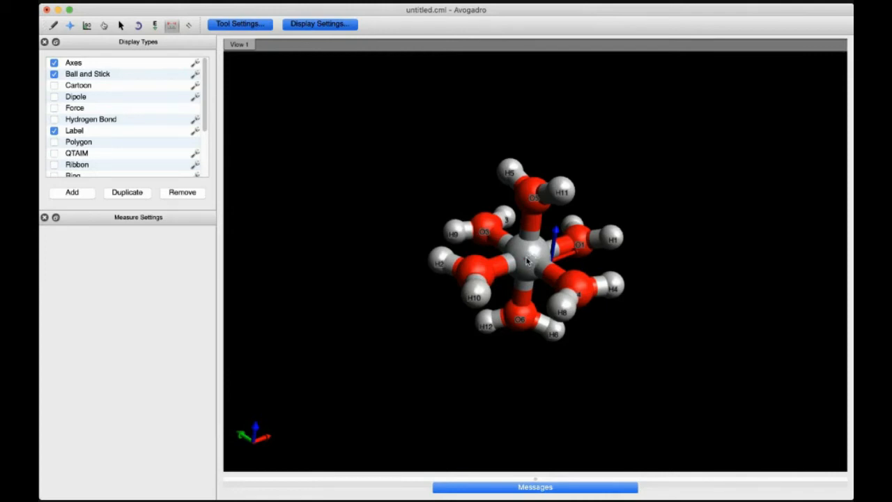
left_click(486, 224)
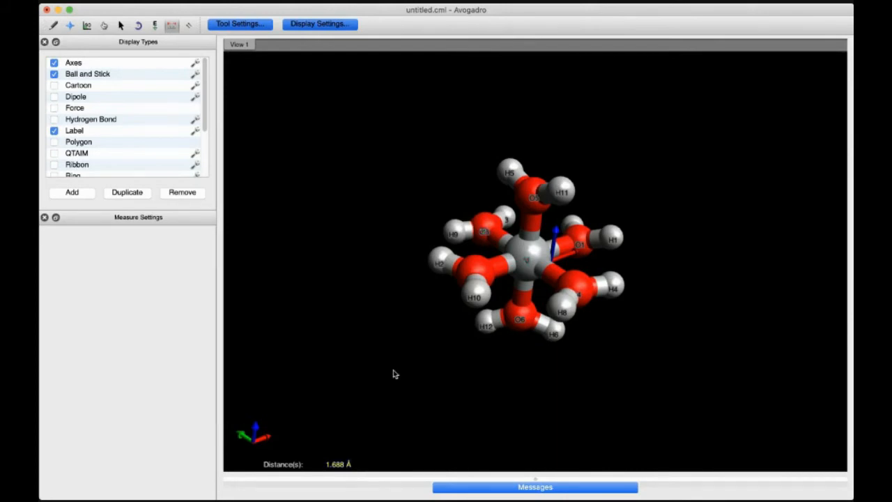
right_click(408, 325)
left_click(528, 260)
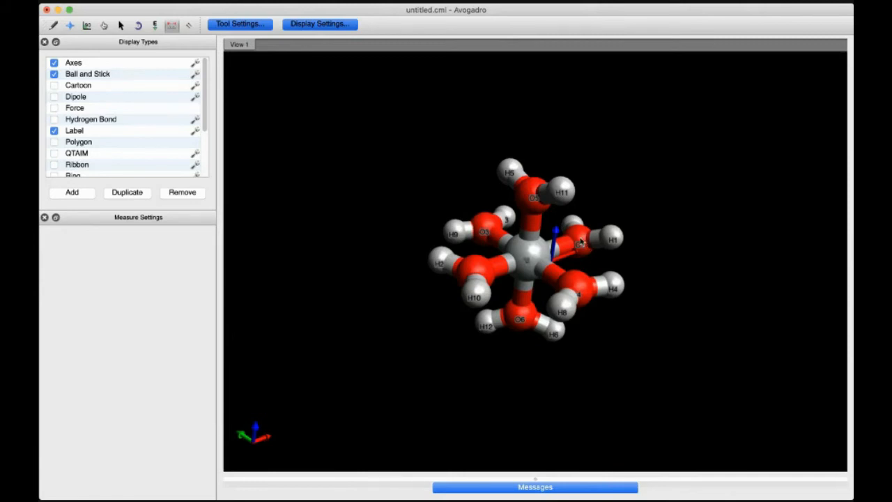
left_click(581, 240)
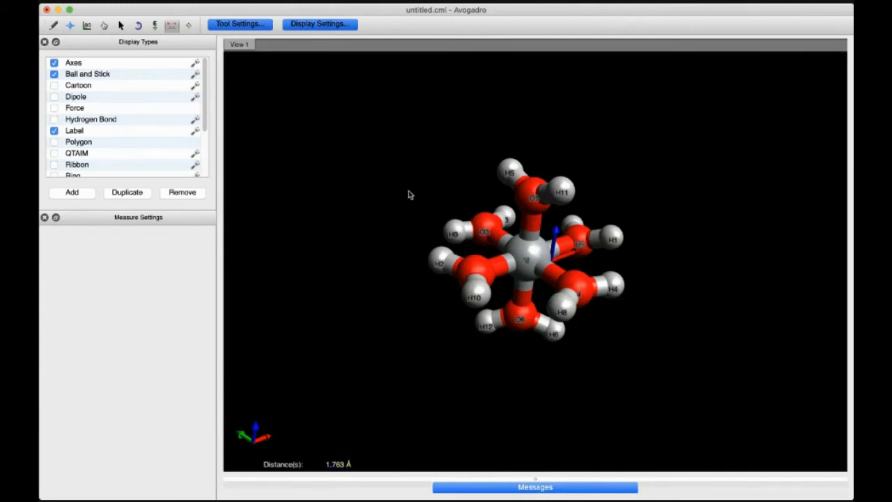
right_click(330, 215)
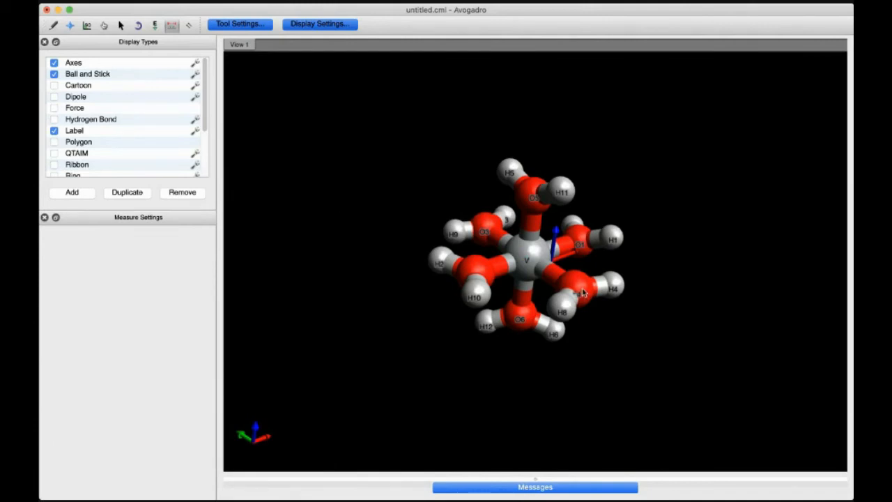
- Measure the two O–H bond distances of the water ligand at O4, to H4 and to H8
left_click(613, 289)
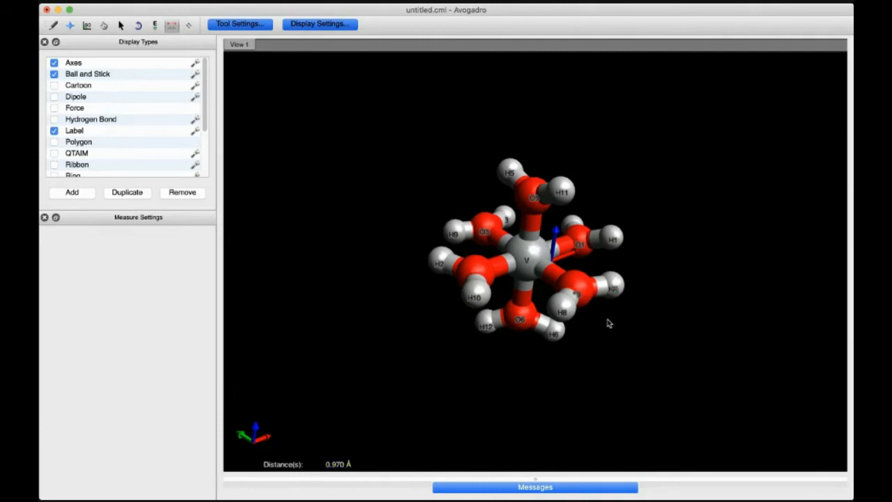
right_click(618, 357)
left_click(584, 290)
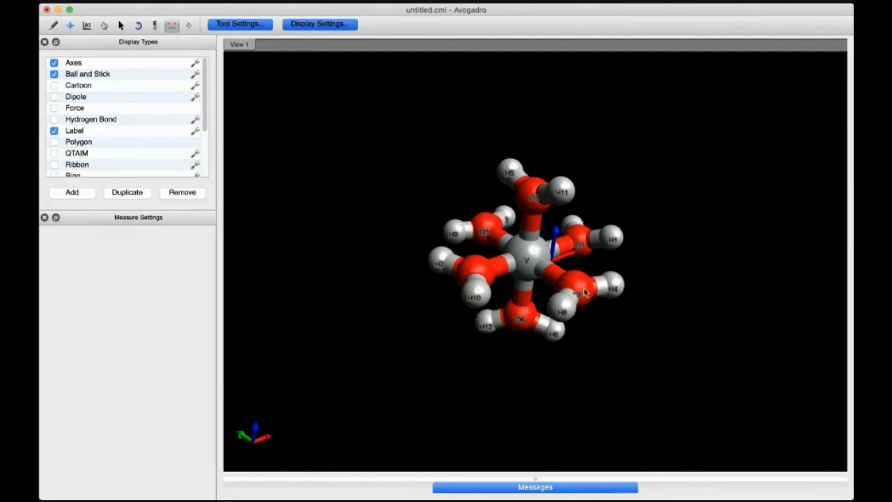
left_click(560, 308)
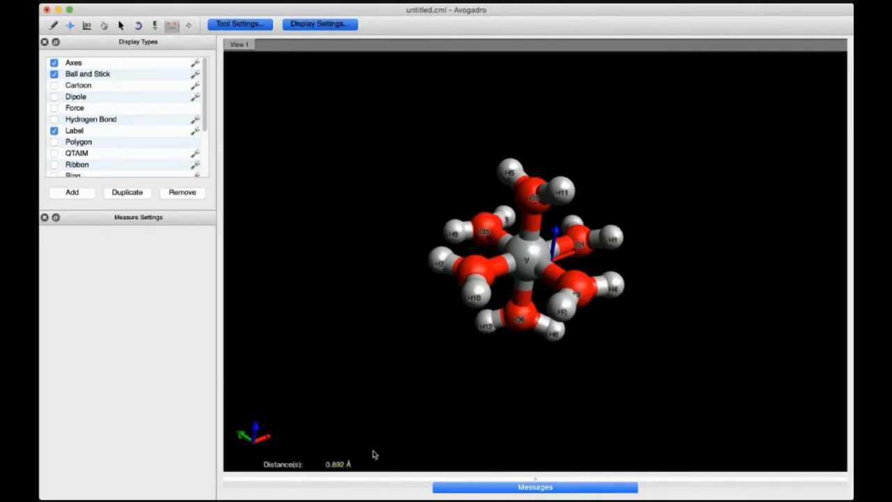
right_click(523, 361)
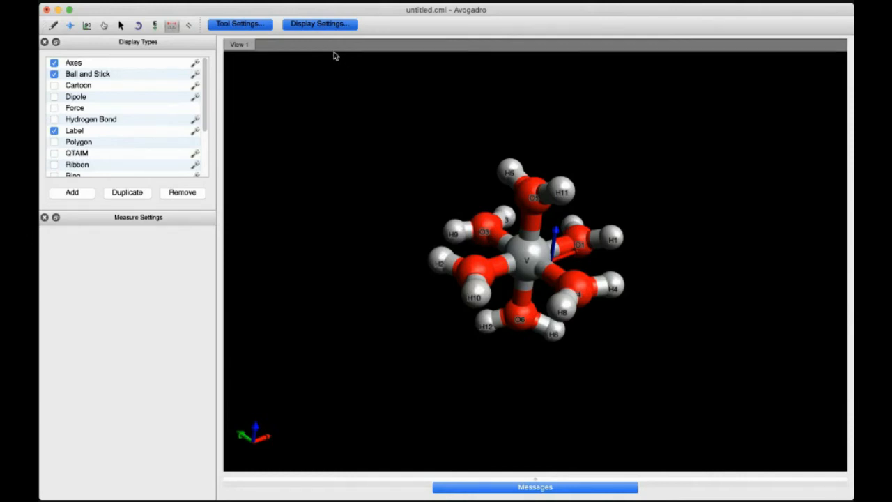
- Optimize the geometry of the vanadium complex and inspect the relaxed structure from several angles
left_click(70, 25)
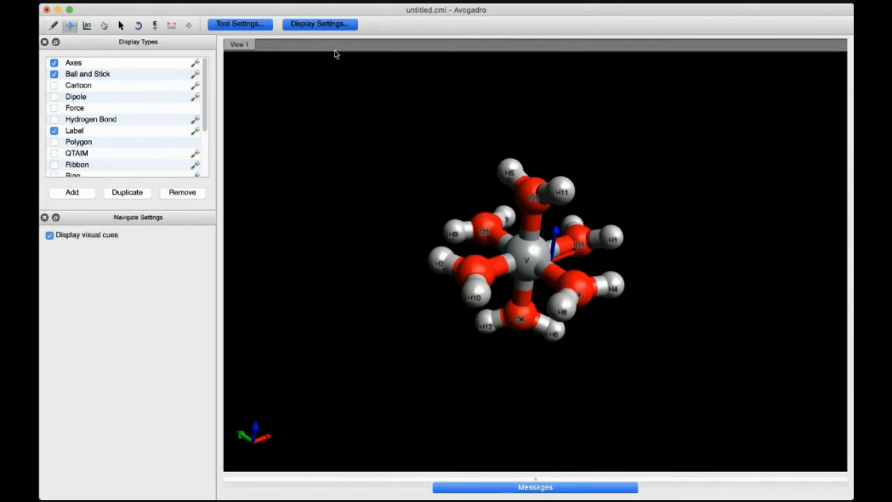
left_click_drag(451, 177, 466, 209)
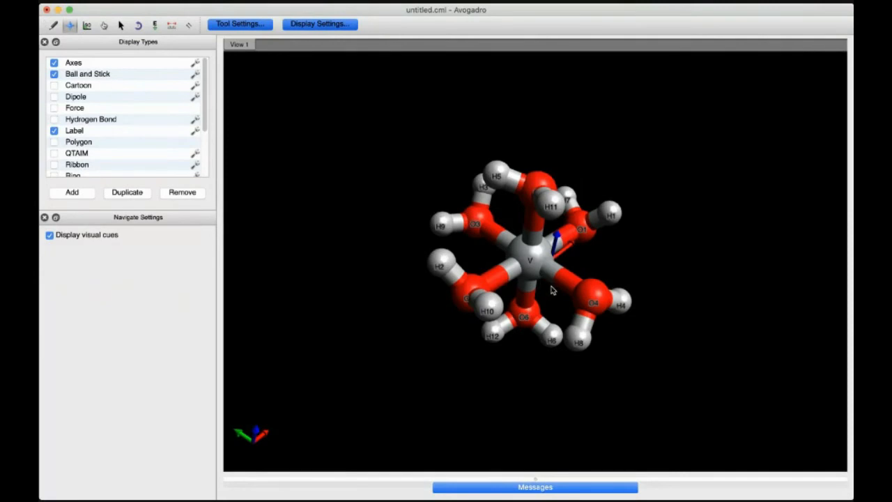
mouse_move(553, 290)
left_mouse_down()
mouse_move(531, 185)
mouse_move(553, 308)
left_mouse_up()
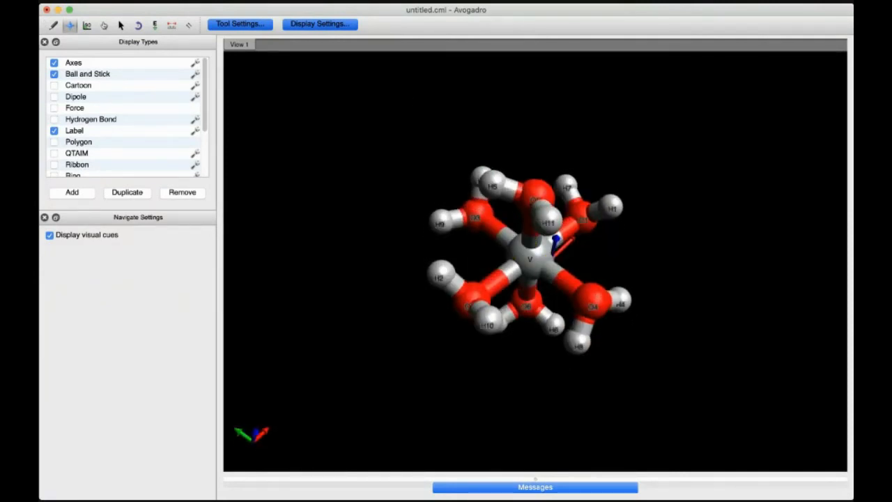
left_click(291, 26)
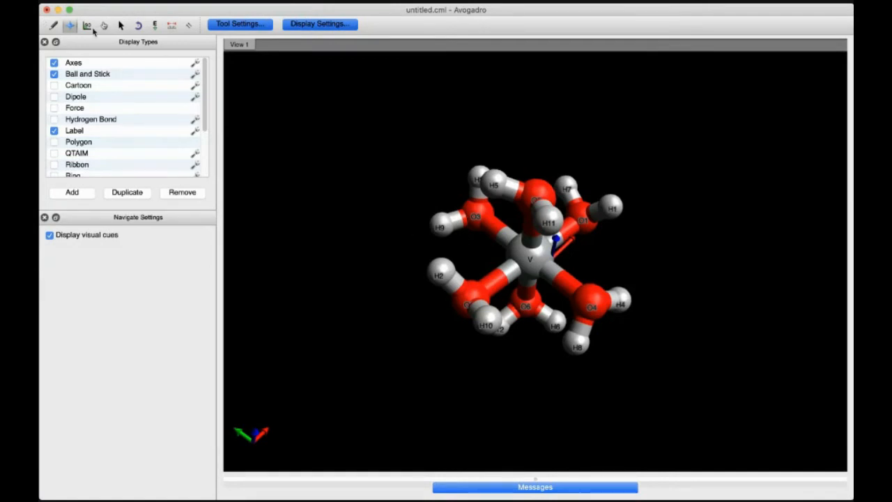
left_click(478, 250)
left_click_drag(478, 250, 481, 228)
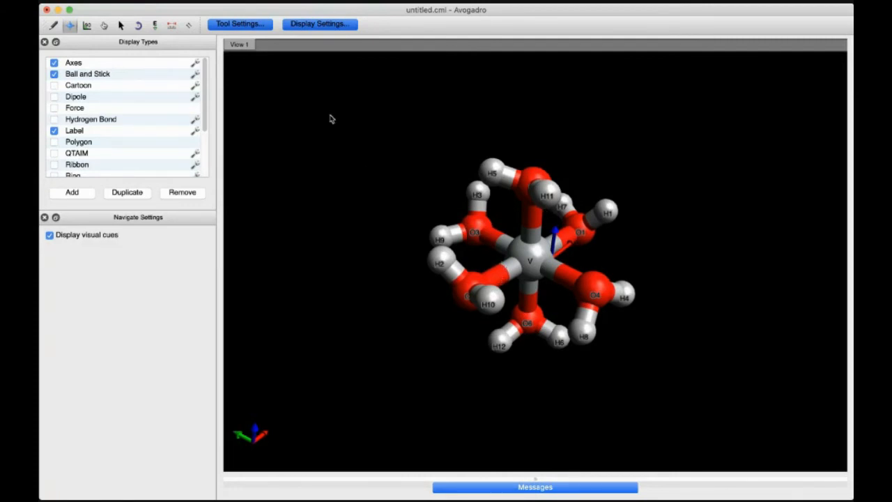
- Measure the bond distances from vanadium to O3, O1 and O4 in the relaxed complex
left_click(172, 27)
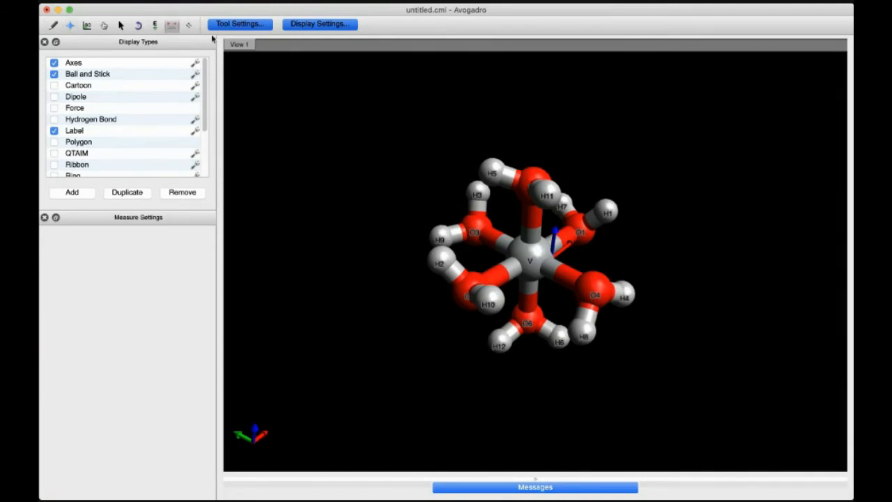
left_click(530, 261)
left_click(476, 234)
right_click(419, 343)
left_click(580, 234)
right_click(400, 426)
left_click(534, 263)
left_click(593, 292)
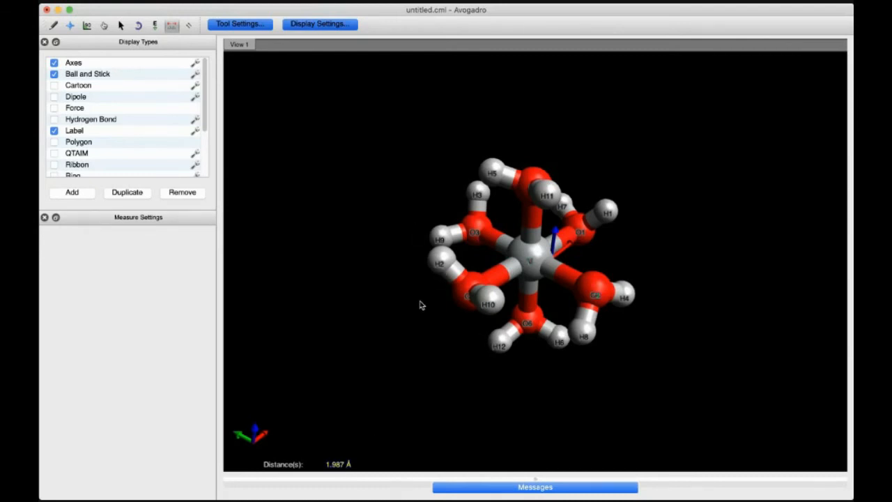
- Measure the bond angle at vanadium between axial oxygen O5 and equatorial oxygen O4
left_click(72, 25)
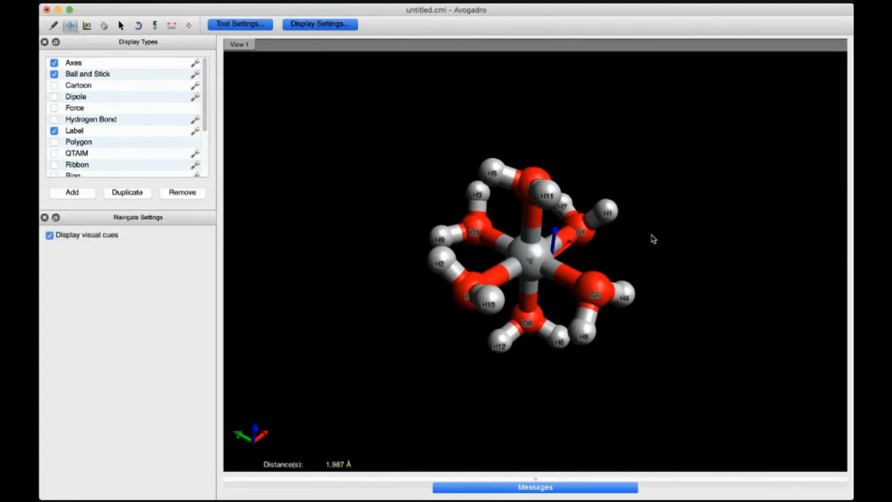
left_click_drag(648, 249, 639, 222)
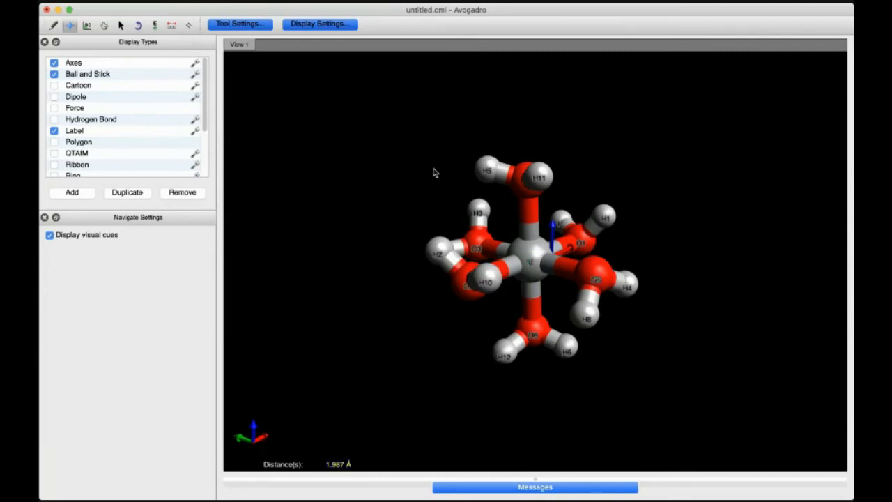
left_click_drag(421, 186, 442, 193)
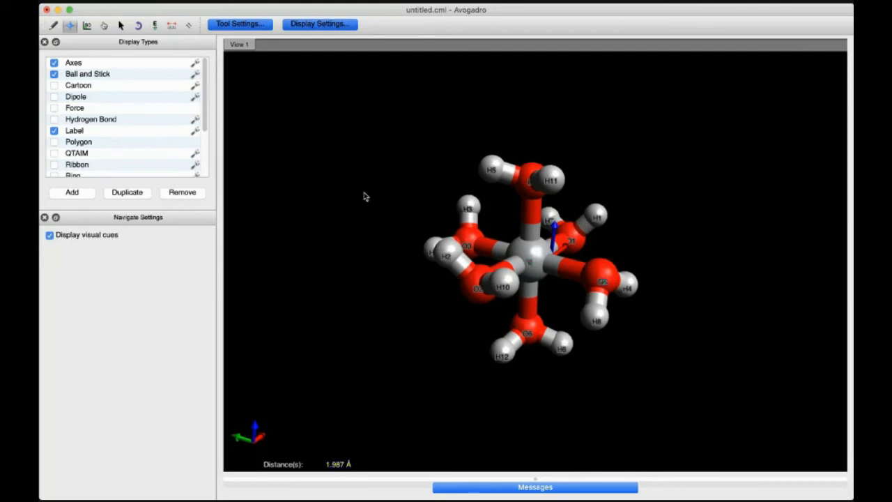
left_click(172, 26)
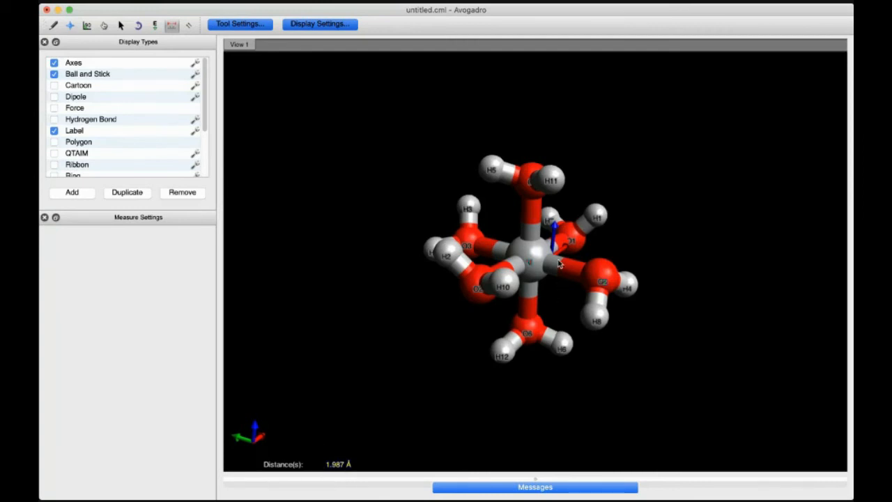
left_click(528, 187)
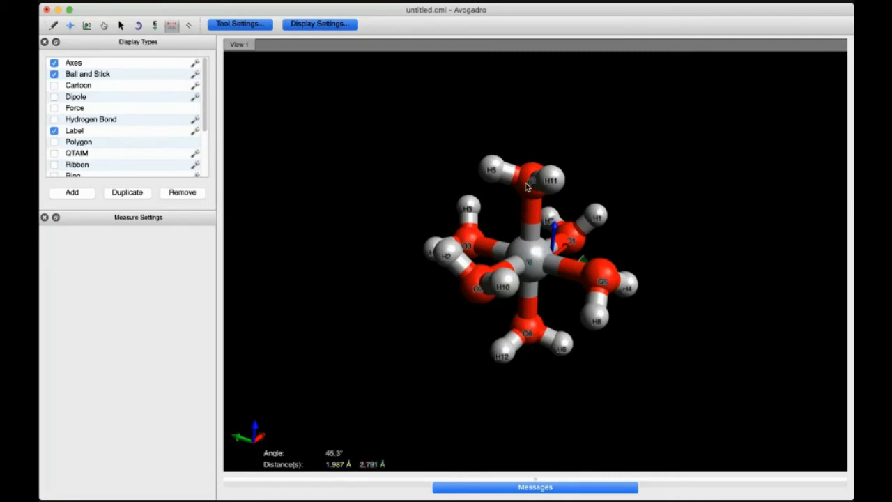
right_click(341, 379)
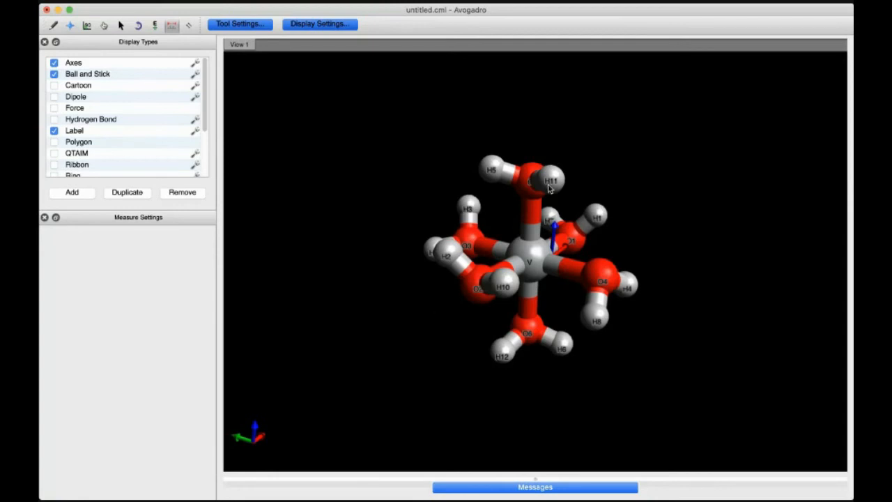
left_click(529, 258)
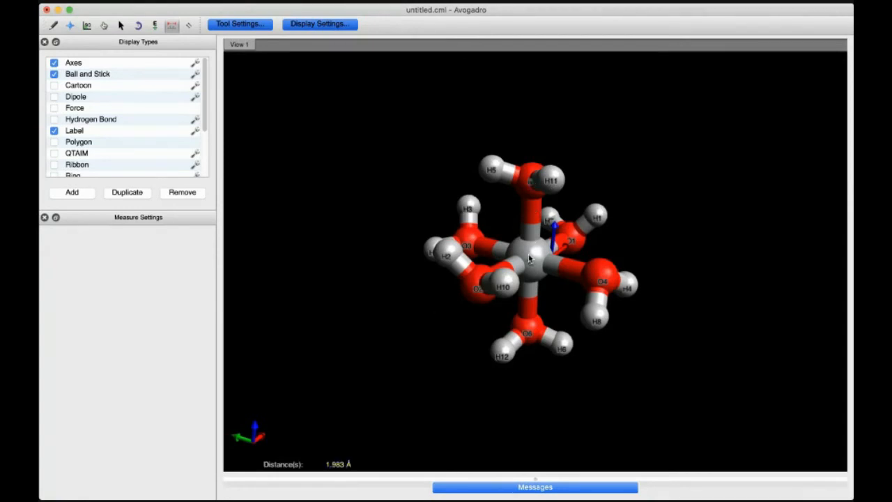
left_click(603, 279)
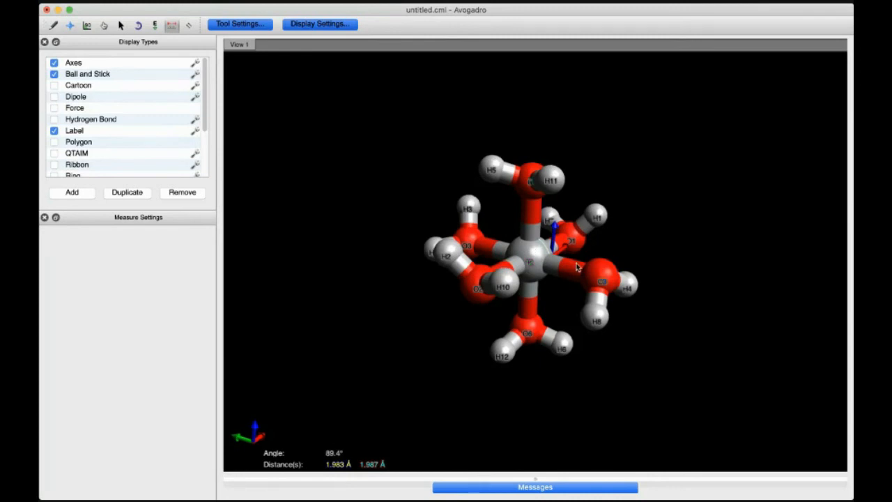
key("super+2")
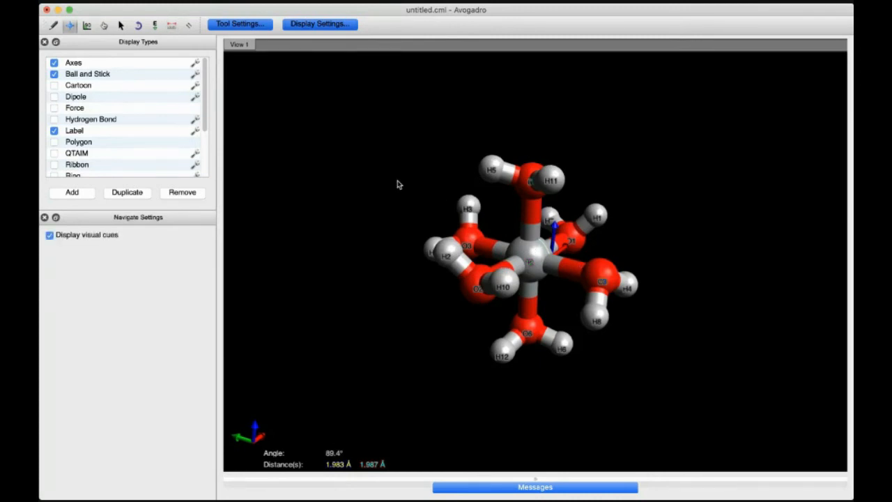
left_click_drag(397, 183, 370, 167)
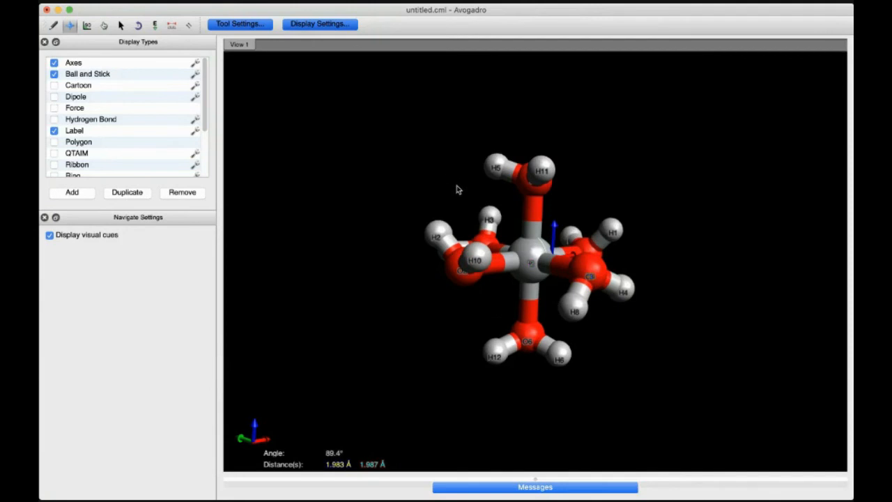
mouse_move(460, 189)
left_mouse_down()
mouse_move(469, 315)
mouse_move(452, 354)
mouse_move(446, 202)
mouse_move(456, 175)
mouse_move(463, 180)
mouse_move(478, 167)
mouse_move(439, 201)
mouse_move(437, 191)
mouse_move(450, 189)
left_mouse_up()
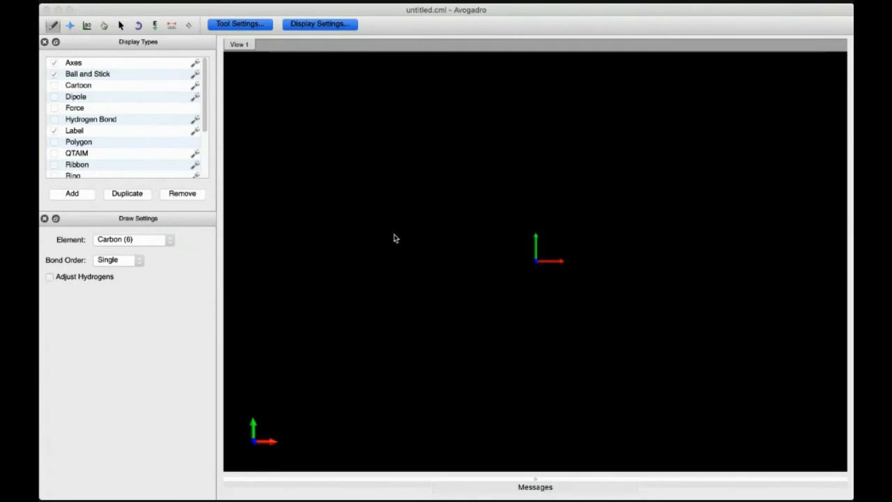
- Paste the ethanol molecule into the empty document and deselect its atoms
key("super+v")
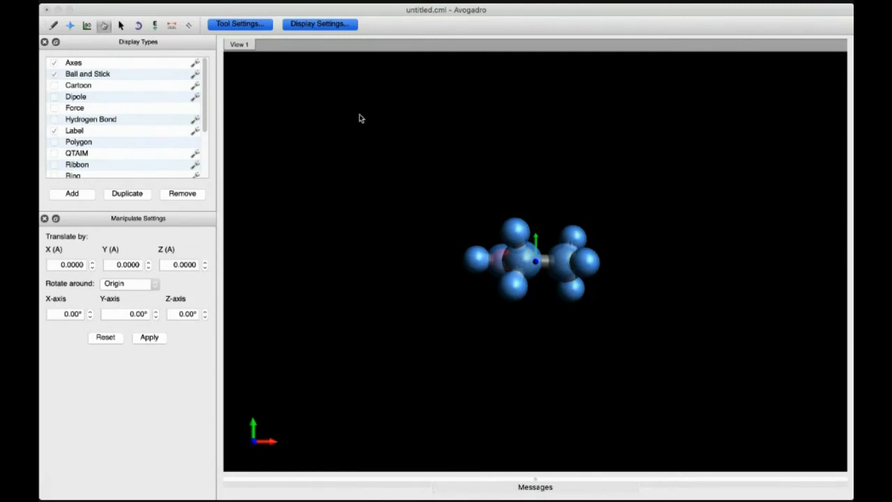
left_click(72, 26)
left_click_drag(558, 221, 528, 386)
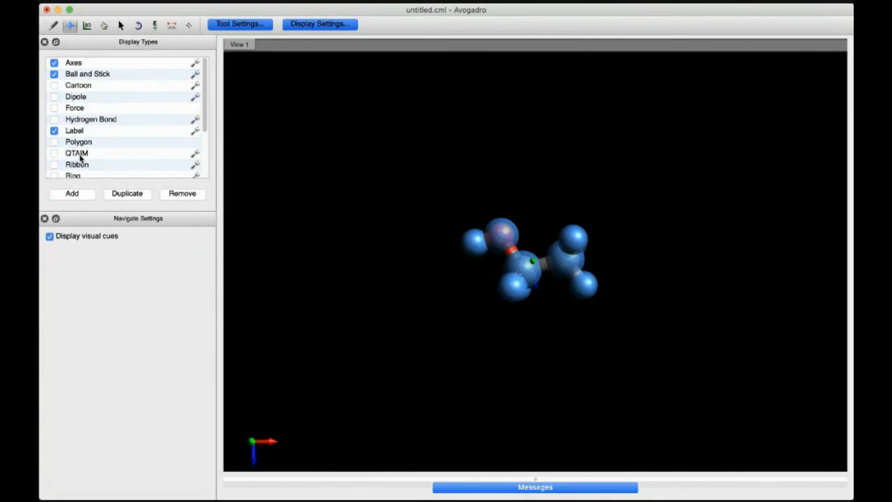
left_click(121, 25)
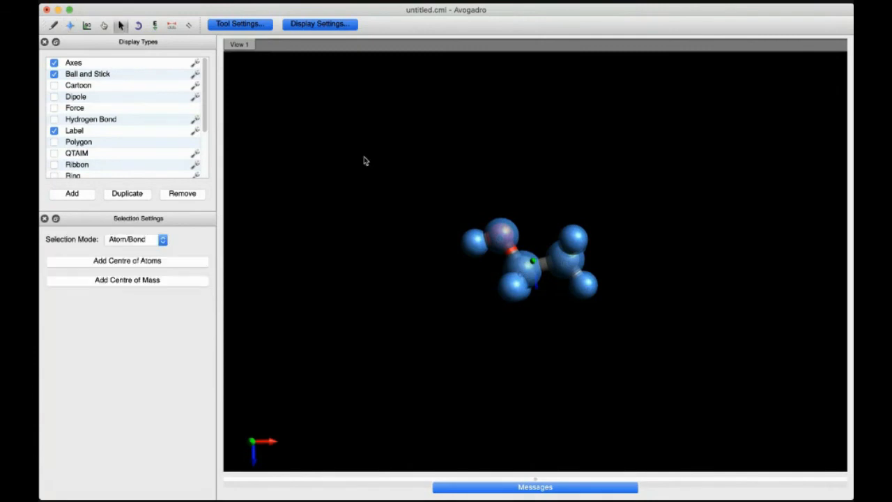
left_click(422, 199)
left_click(70, 25)
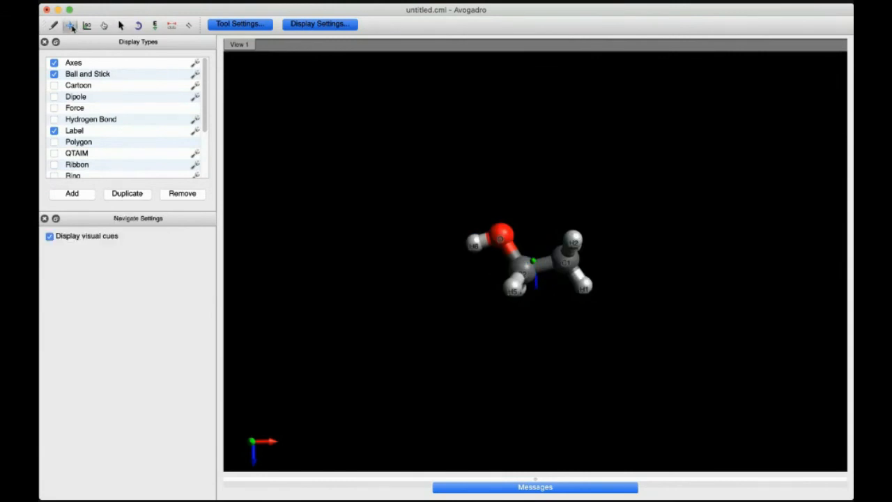
scroll(534, 243, "up", 3)
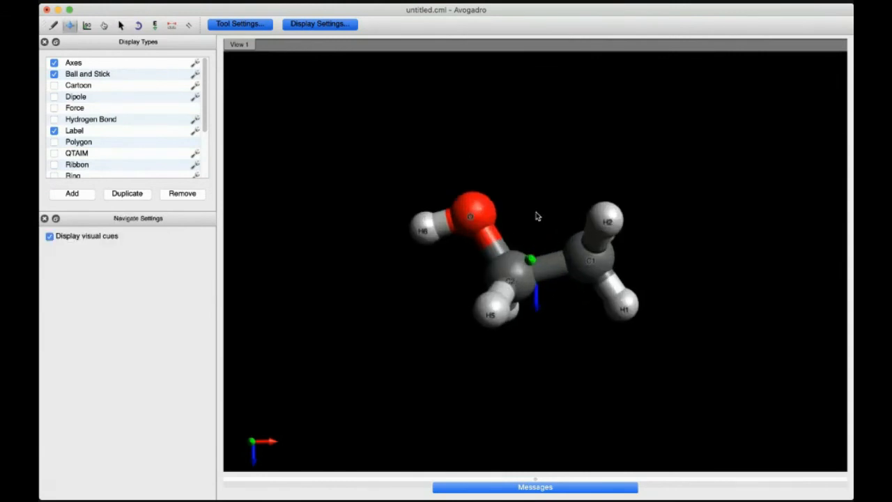
left_click_drag(538, 193, 580, 233)
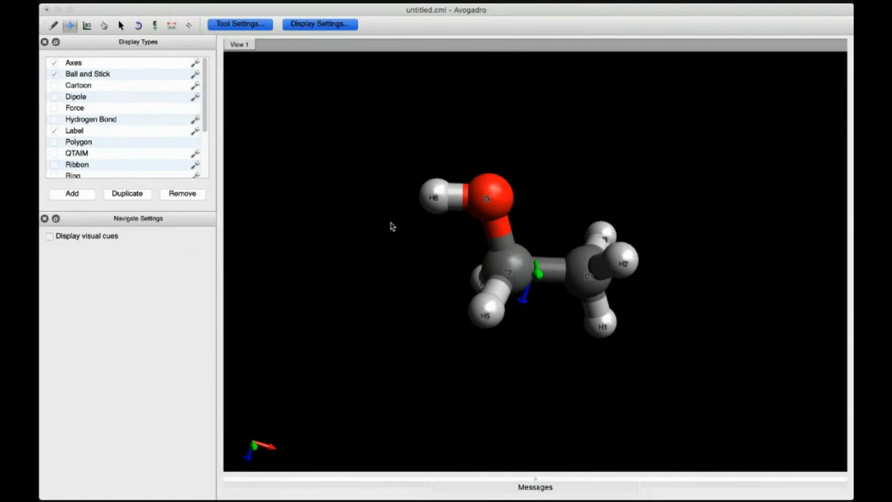
scroll(468, 259, "up", 2)
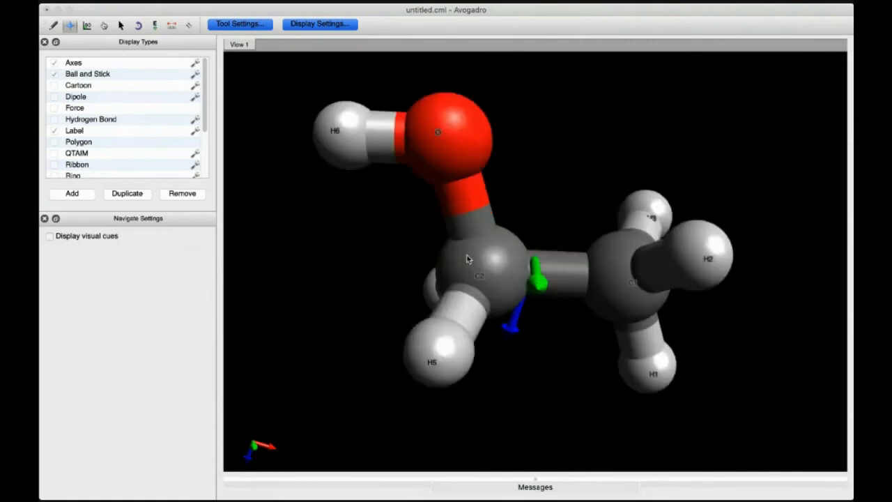
- Paste the fullerene cage into the document so it encloses the ethanol molecule, and deselect the cage's atoms
scroll(468, 258, "down", 10)
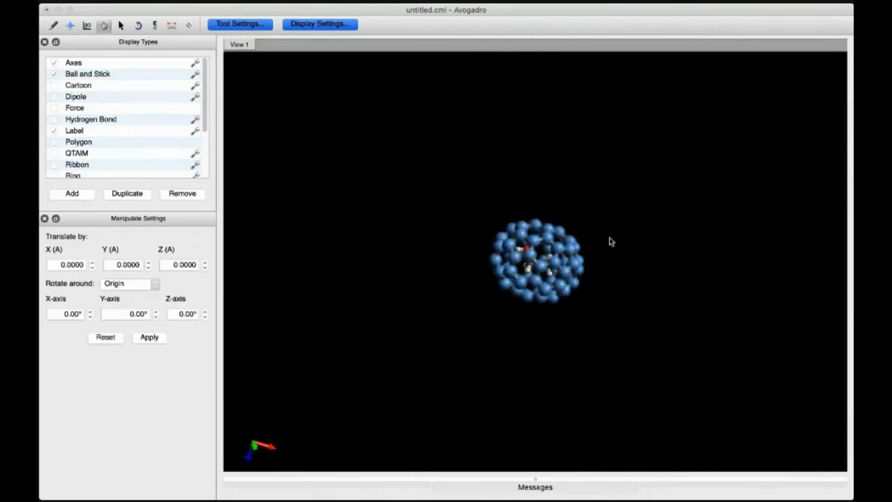
scroll(610, 245, "up", 5)
scroll(611, 247, "up", 2)
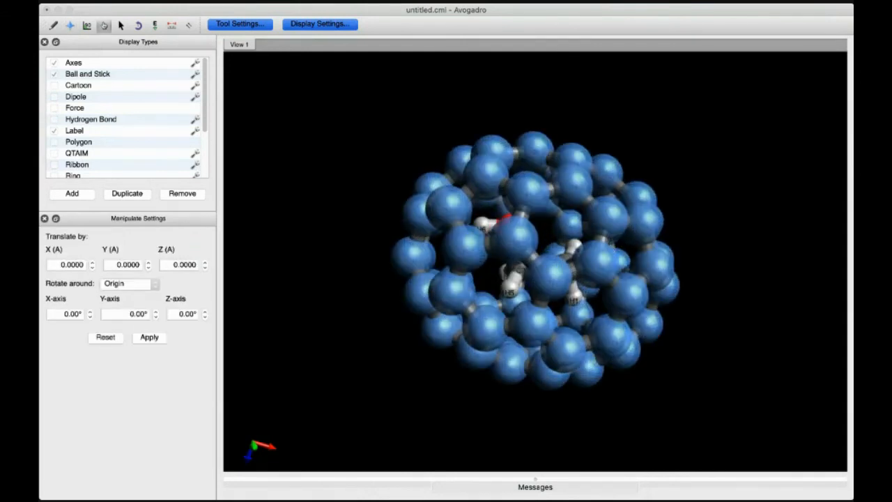
left_click(70, 25)
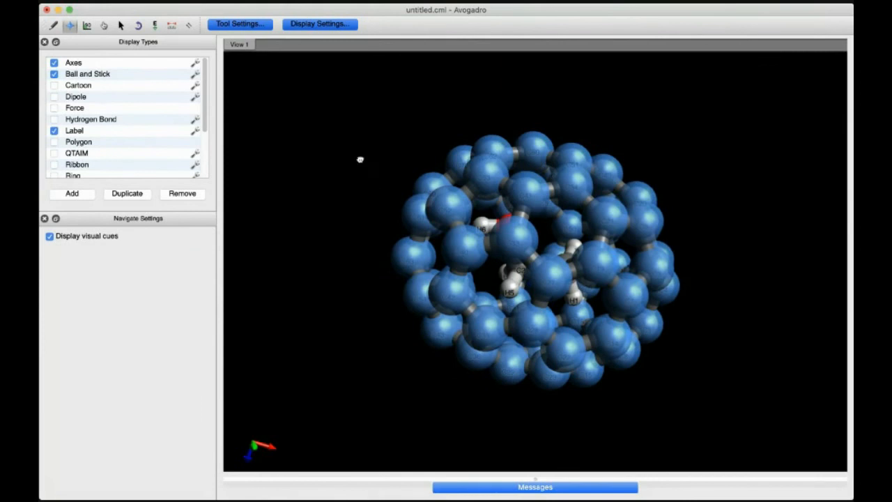
left_click_drag(360, 159, 323, 157)
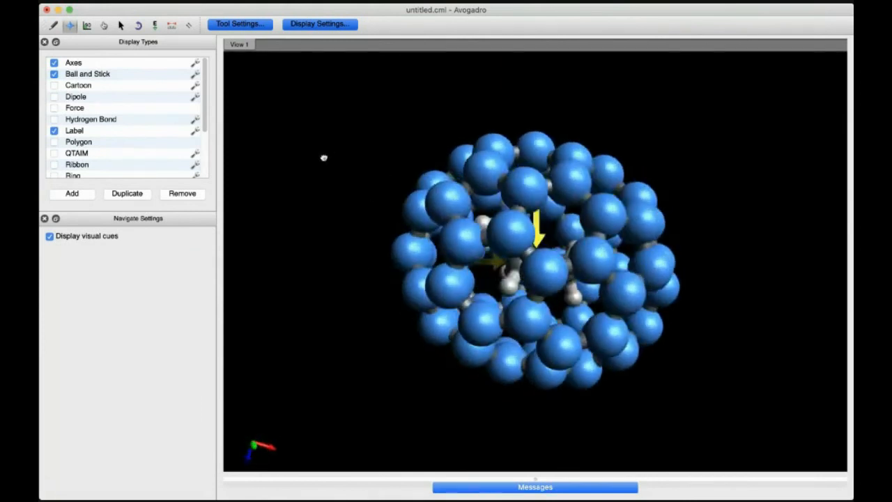
left_click(120, 25)
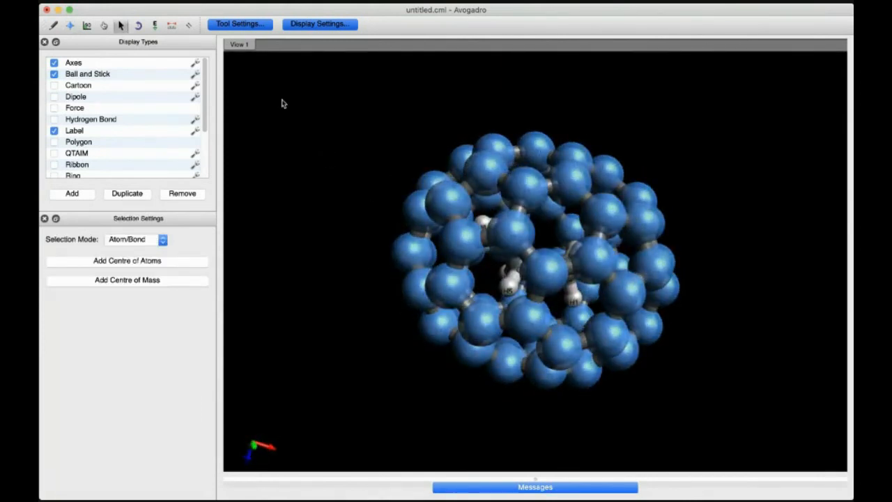
left_click(354, 147)
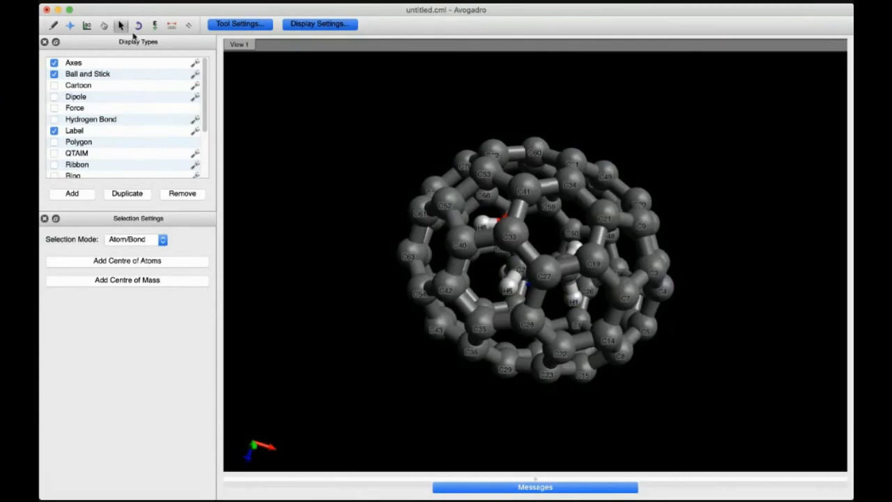
- Examine from several angles how the ethanol molecule sits inside the fullerene cage
left_click(69, 25)
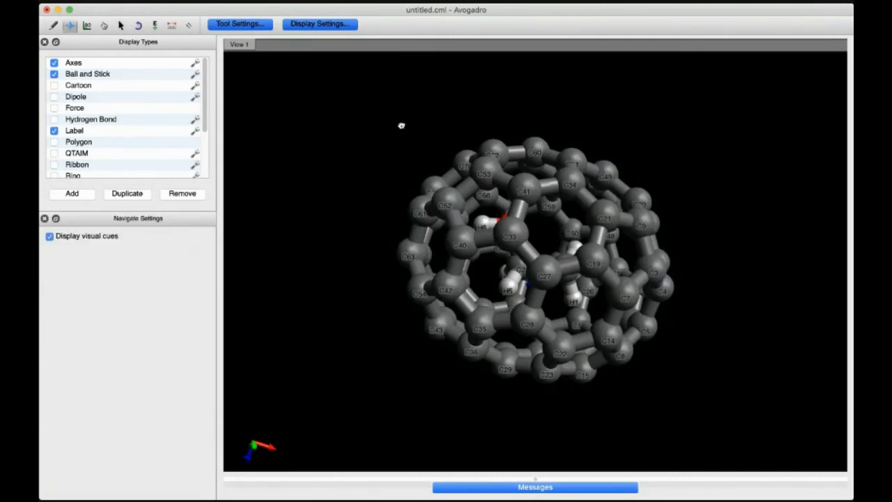
left_click_drag(403, 123, 389, 191)
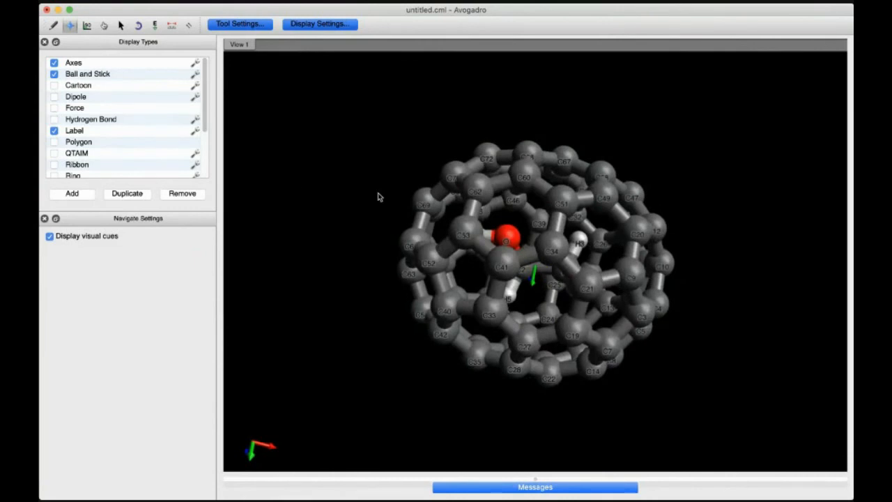
left_click_drag(383, 135, 432, 62)
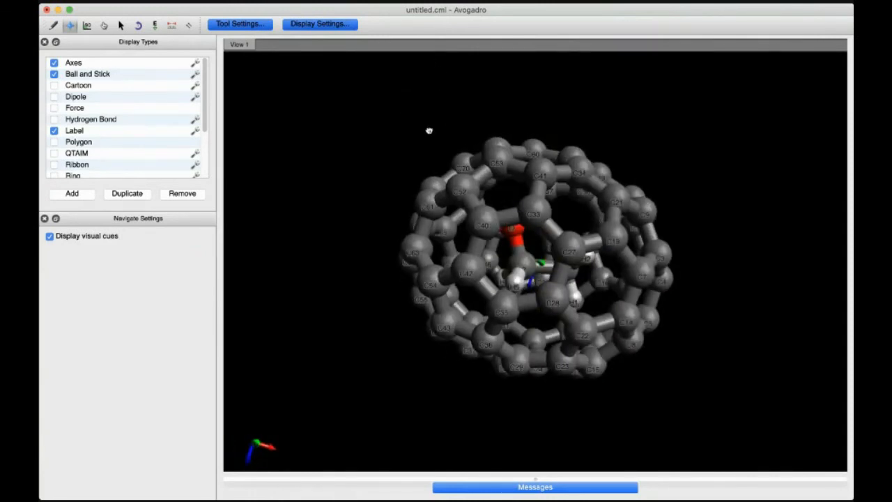
left_click_drag(430, 130, 370, 173)
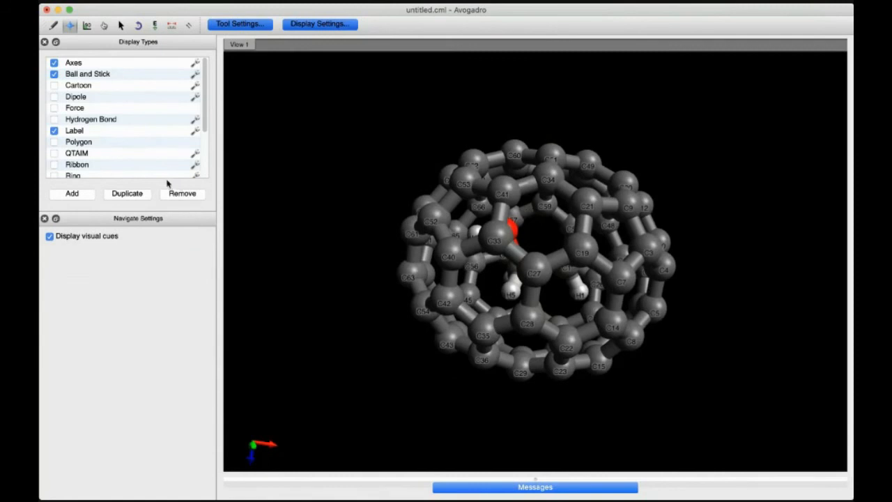
left_click_drag(378, 123, 384, 239)
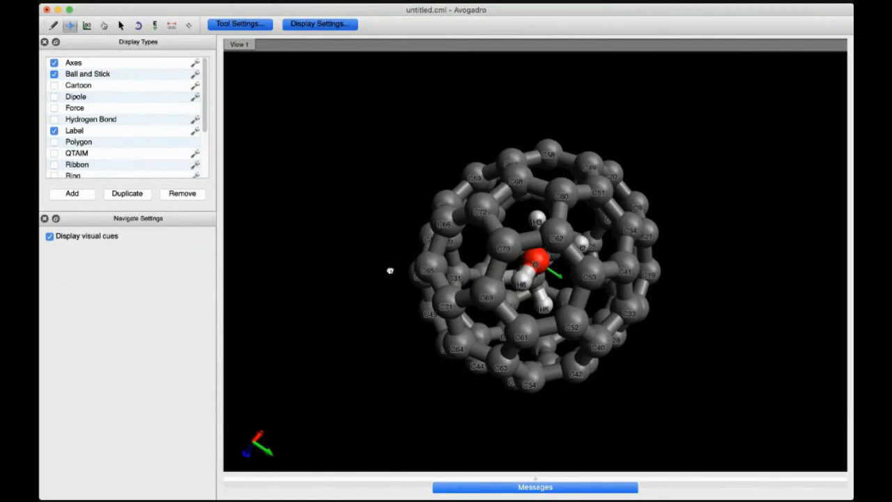
left_click_drag(390, 271, 318, 208)
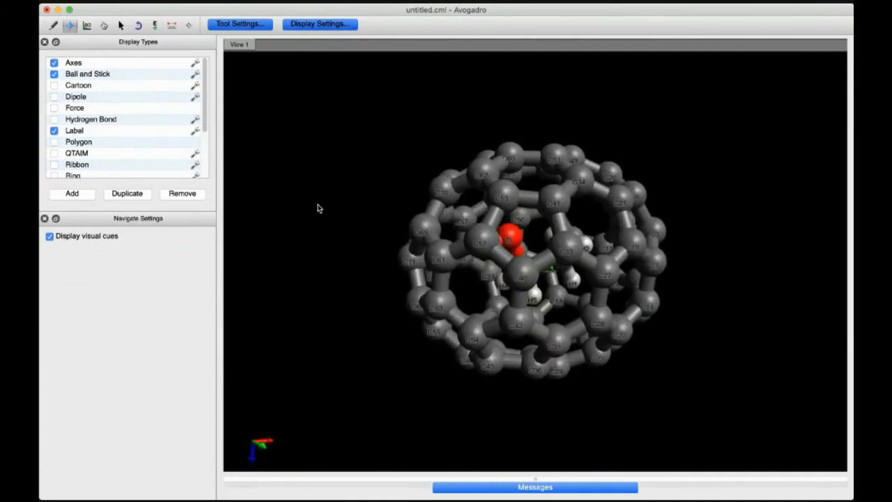